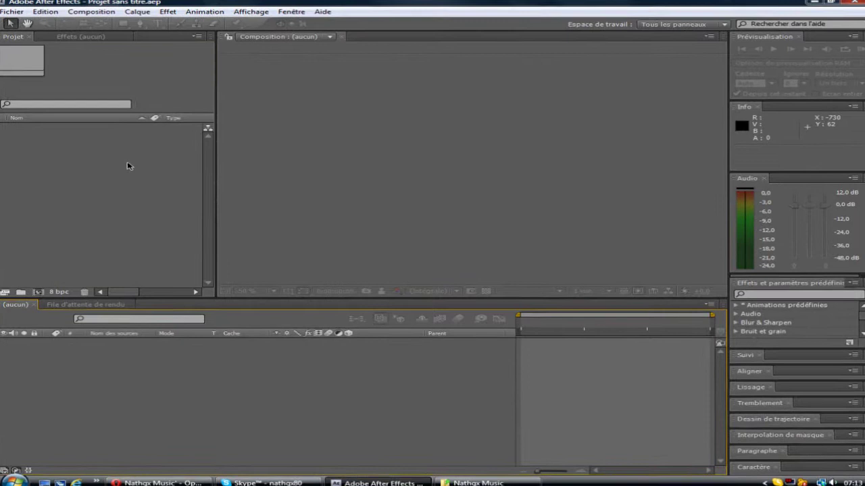
# Start a new composition with the HDV/HDTV 720 29,97 preset at 1280×720, then go to the Durée field
pyautogui.rightClick(132, 165)
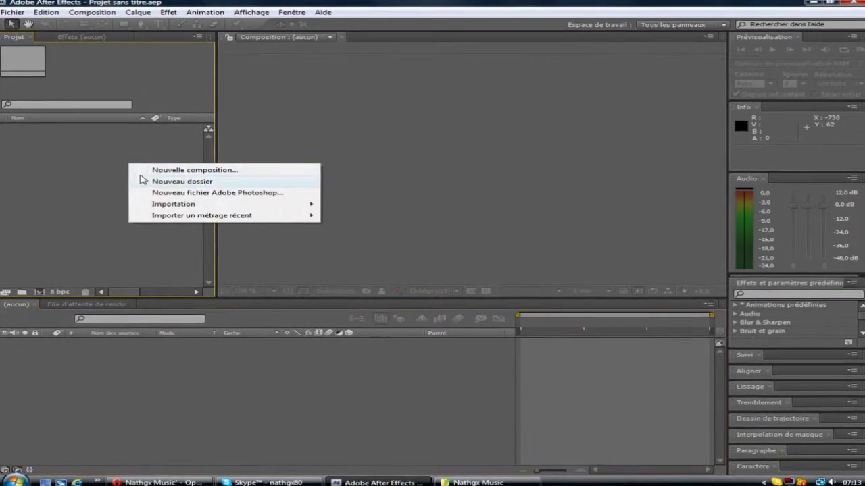
pyautogui.click(150, 172)
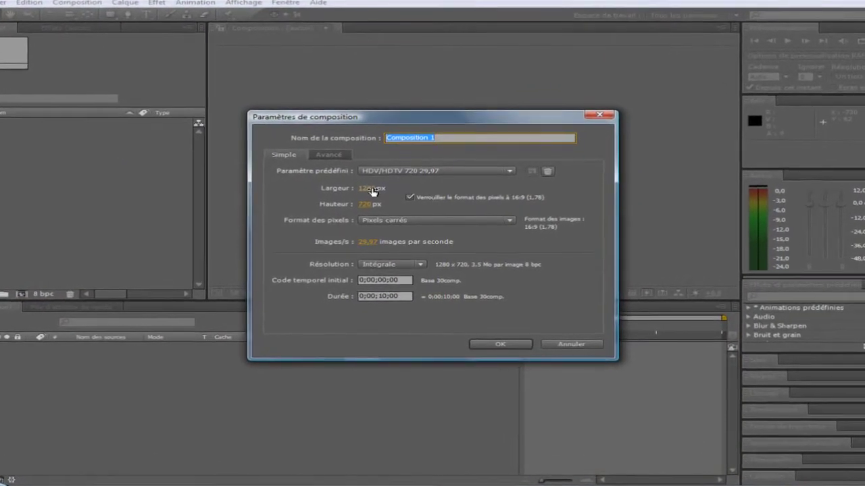
pyautogui.click(370, 187)
pyautogui.click(366, 203)
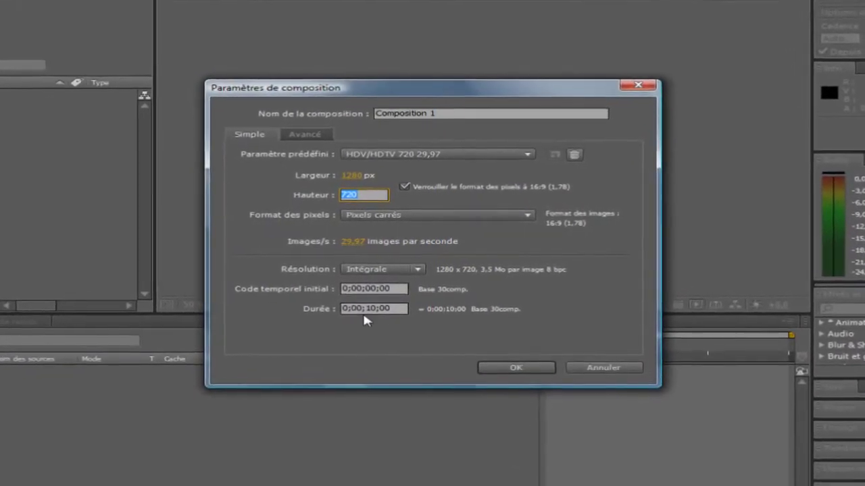
pyautogui.click(375, 304)
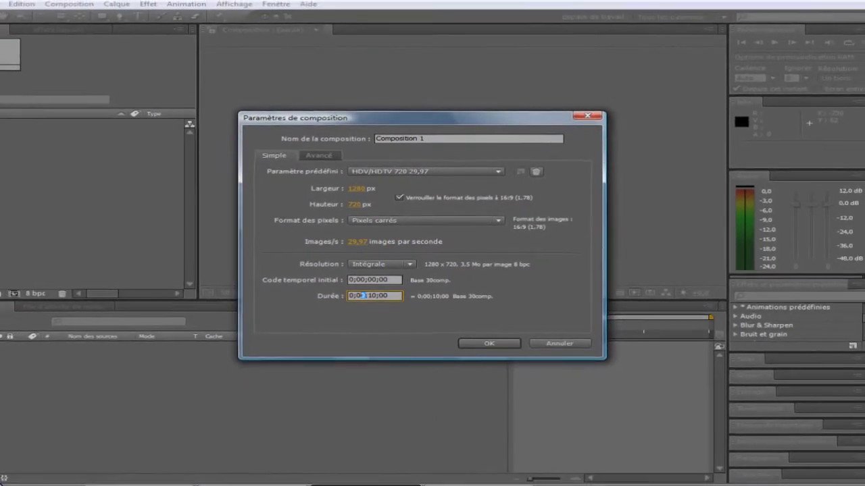
# Browse Musique to the Linkin Park - Living Things (2012) [FLAC] folder and right-click 07.Victimized.flac
pyautogui.click(10, 481)
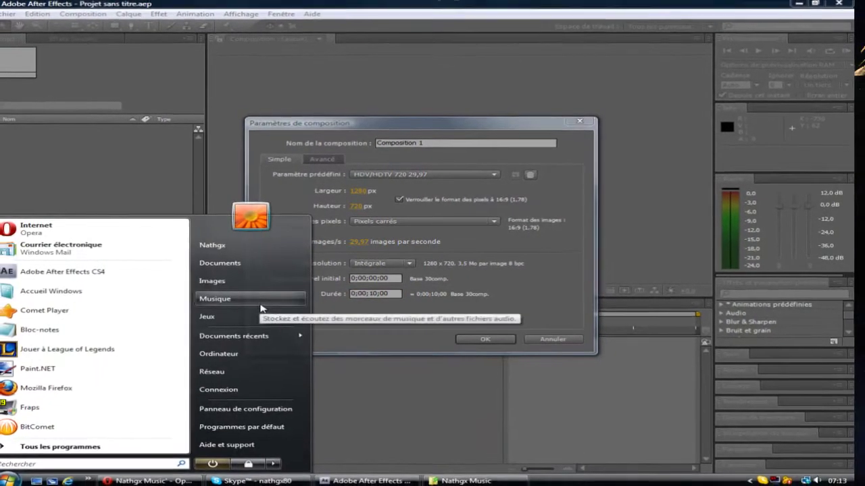
pyautogui.click(261, 304)
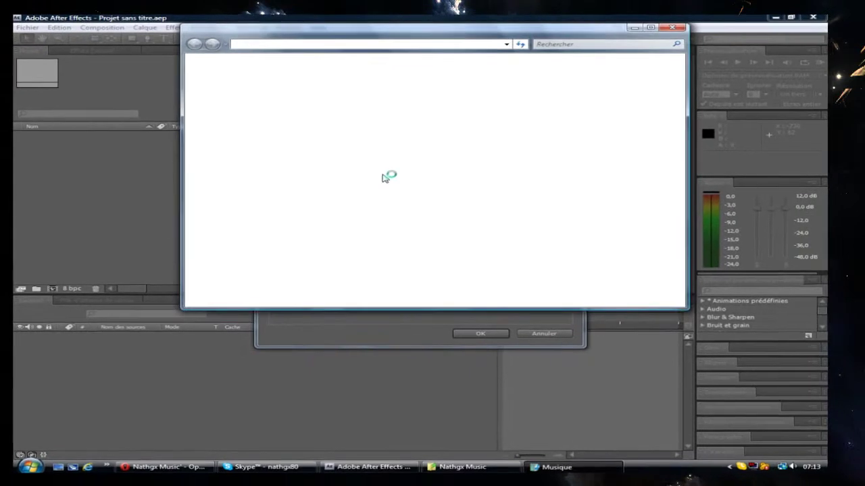
pyautogui.click(336, 132)
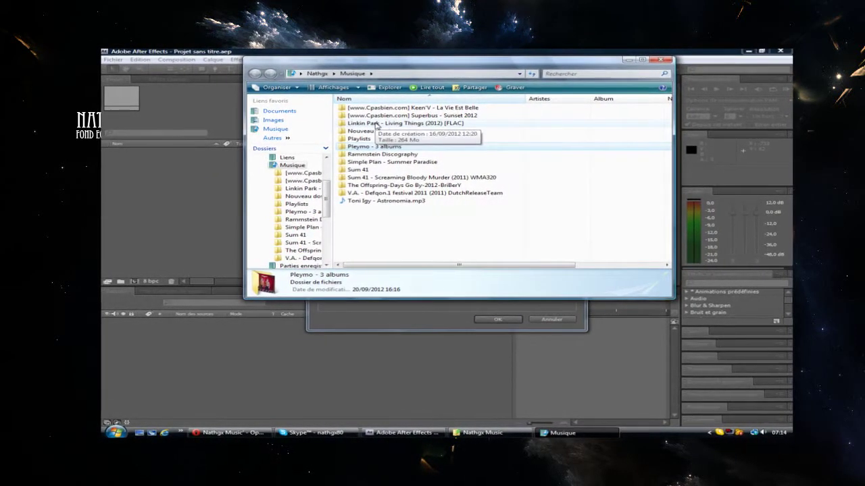
pyautogui.click(372, 125)
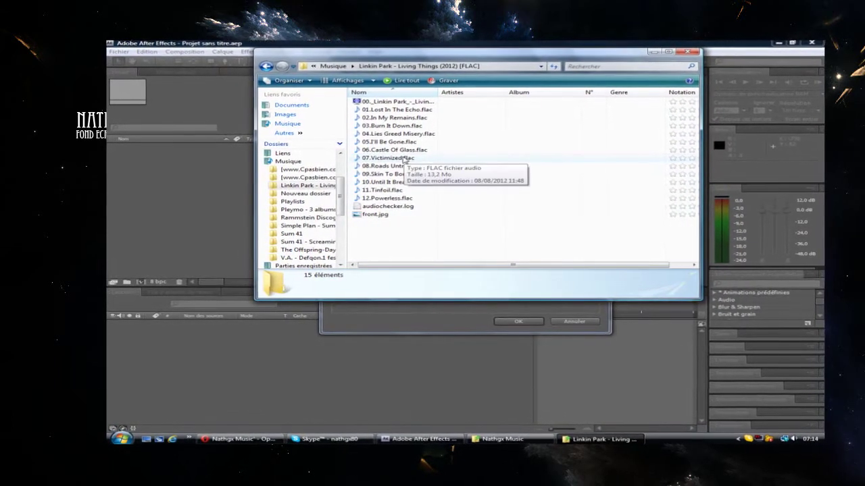
pyautogui.click(437, 316)
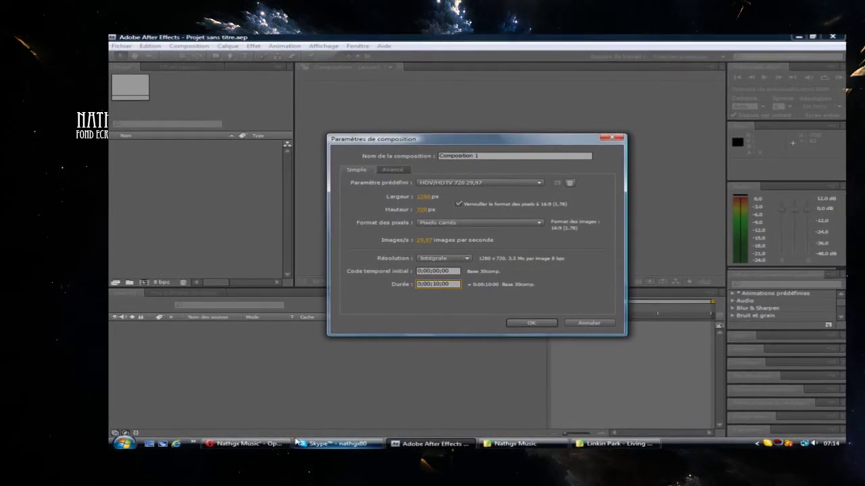
pyautogui.hotkey('alt', 'Tab')
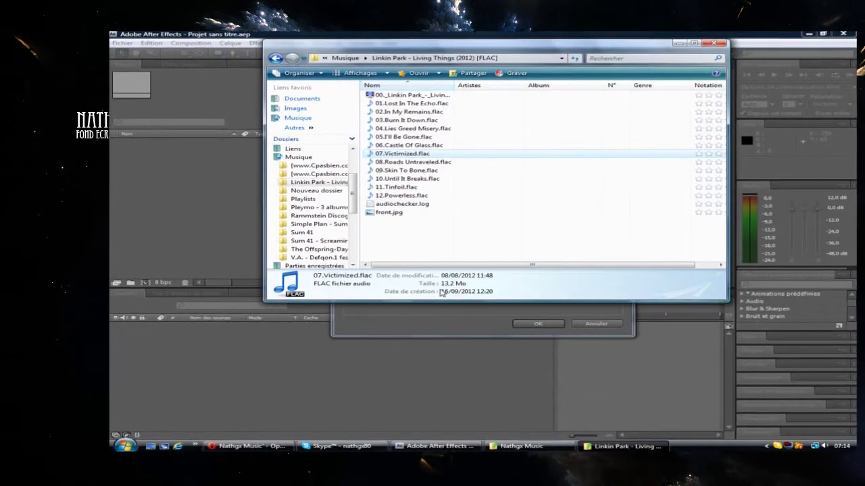
pyautogui.rightClick(410, 153)
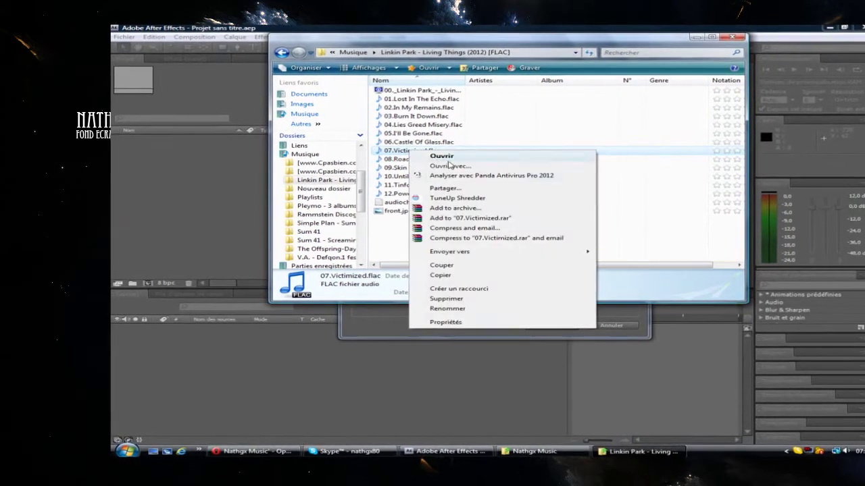
# Play 07.Victimized.flac in CometPlayer to check its length, then select the composition's Durée value
pyautogui.click(480, 166)
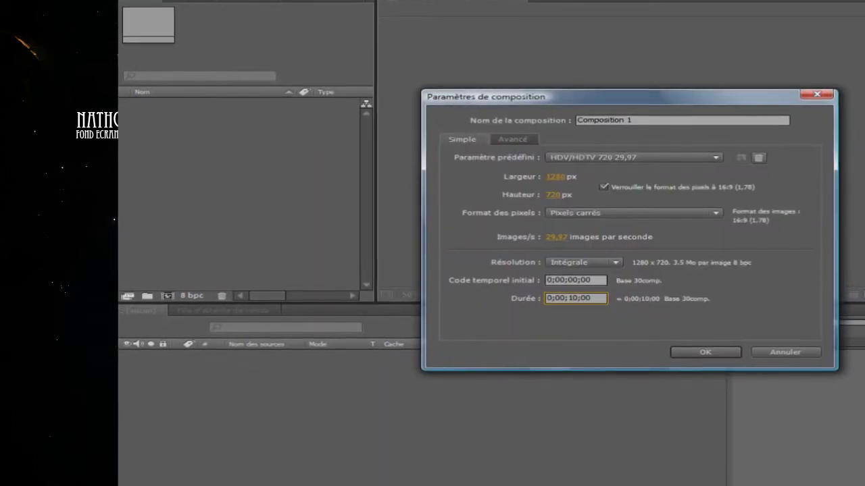
pyautogui.doubleClick(556, 298)
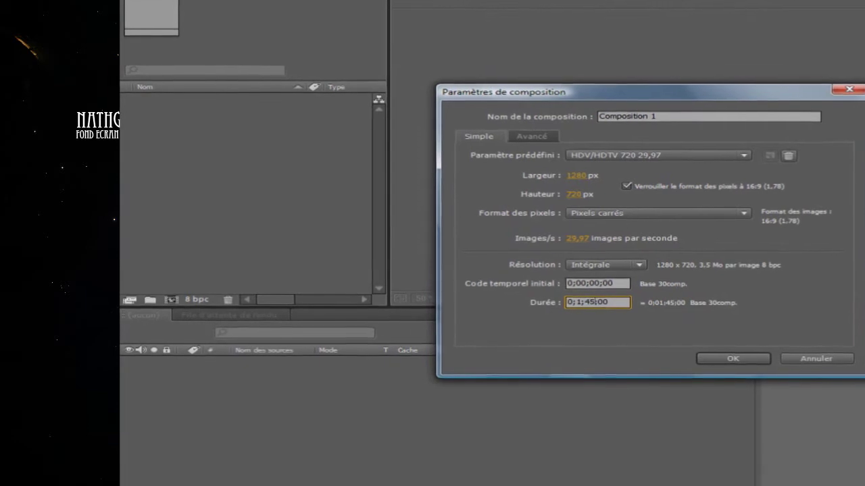
# Confirm the 0;01;45;00 composition and rename Composition 1 to 'AudioReact'
pyautogui.click(733, 365)
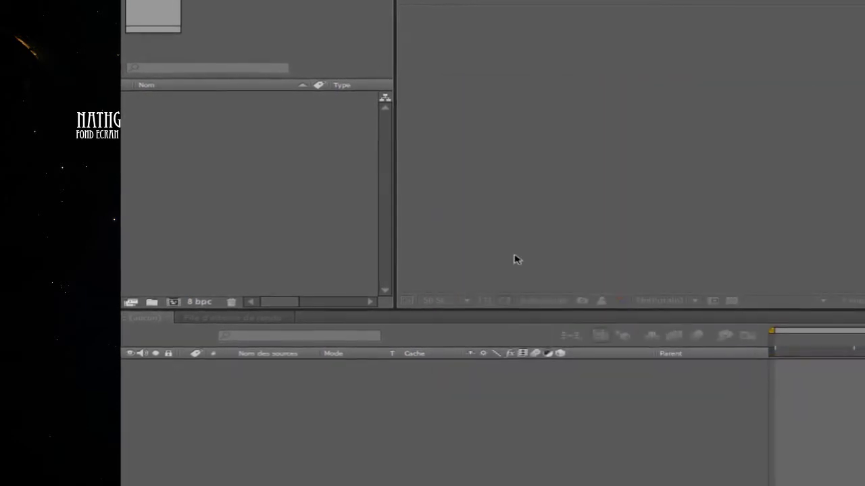
pyautogui.rightClick(172, 98)
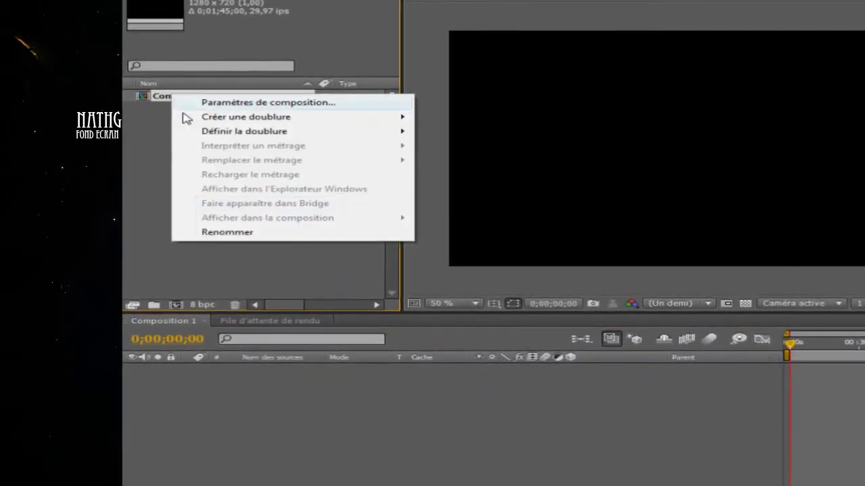
pyautogui.click(195, 234)
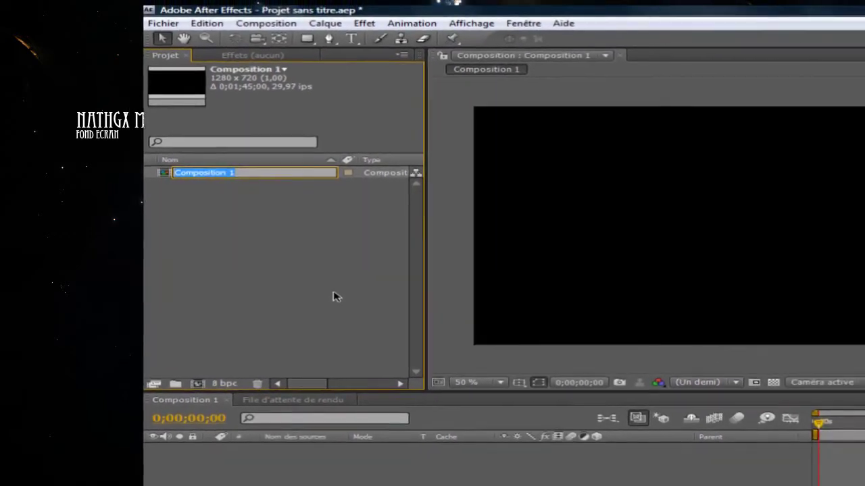
pyautogui.write('AudioReact')
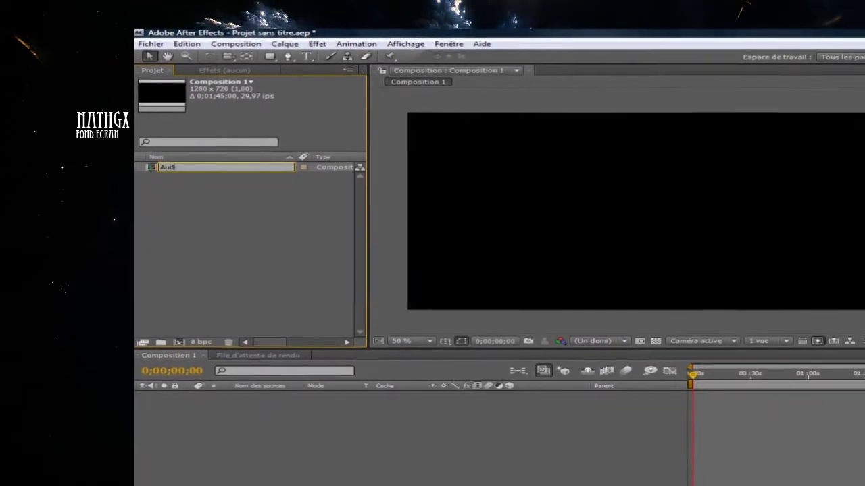
pyautogui.press('Return')
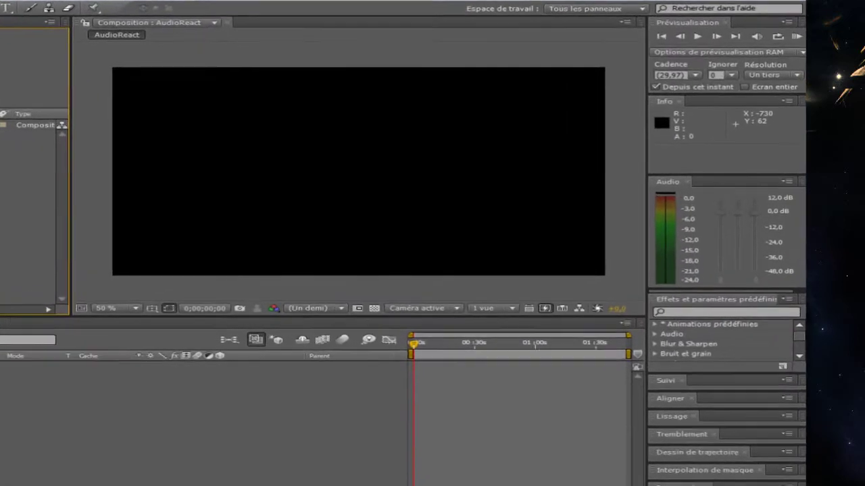
# Drag Fond ecran Nathgx 2.jpg from the Nathgx Music folder into the Project panel and select it
pyautogui.click(389, 466)
pyautogui.moveTo(454, 235); pyautogui.dragTo(182, 220)
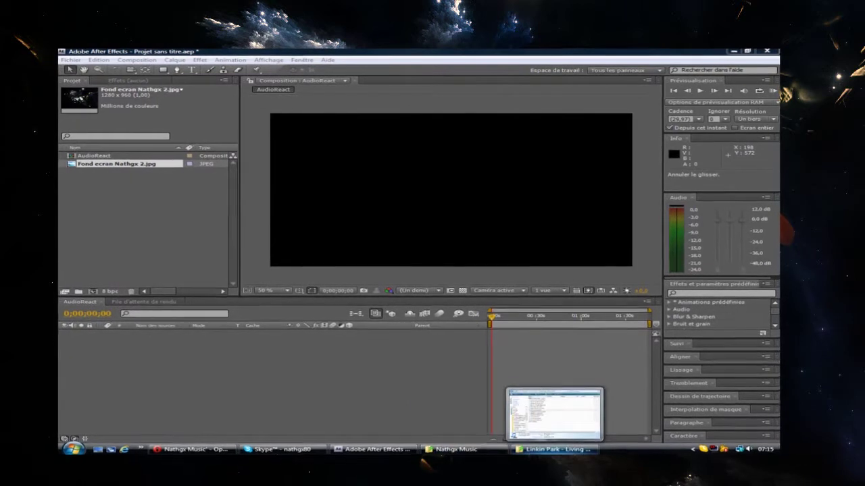
pyautogui.click(121, 230)
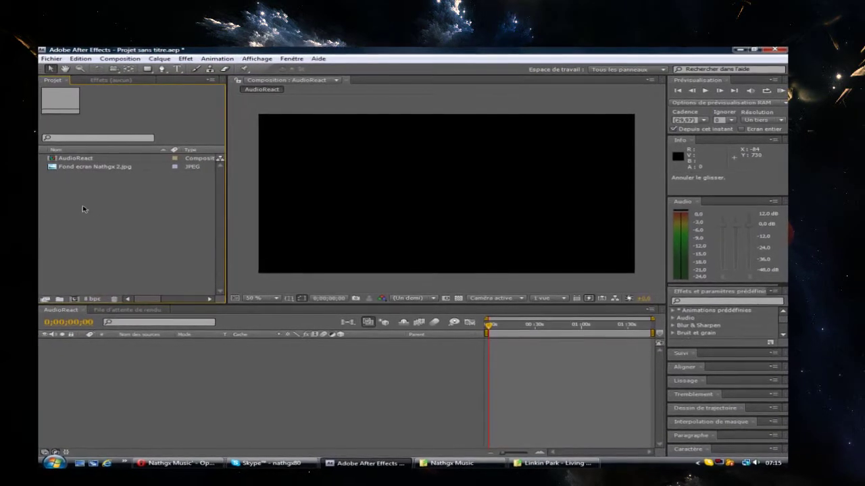
pyautogui.hotkey('alt', 'Tab')
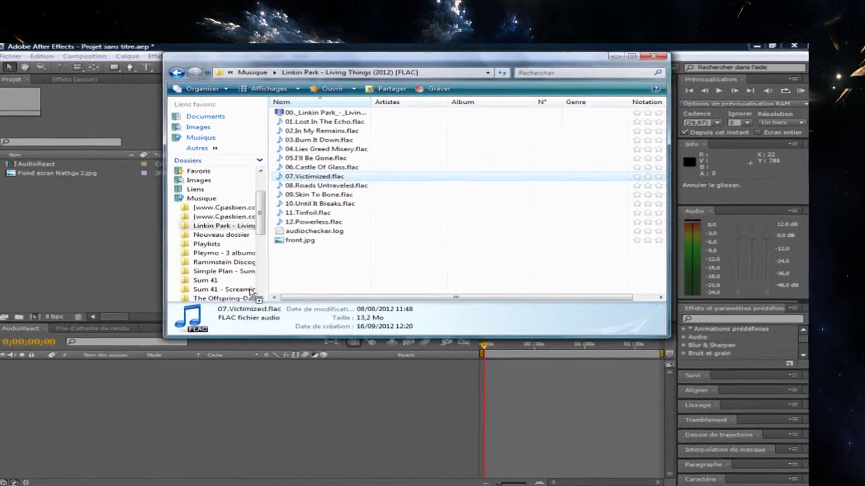
pyautogui.click(113, 218)
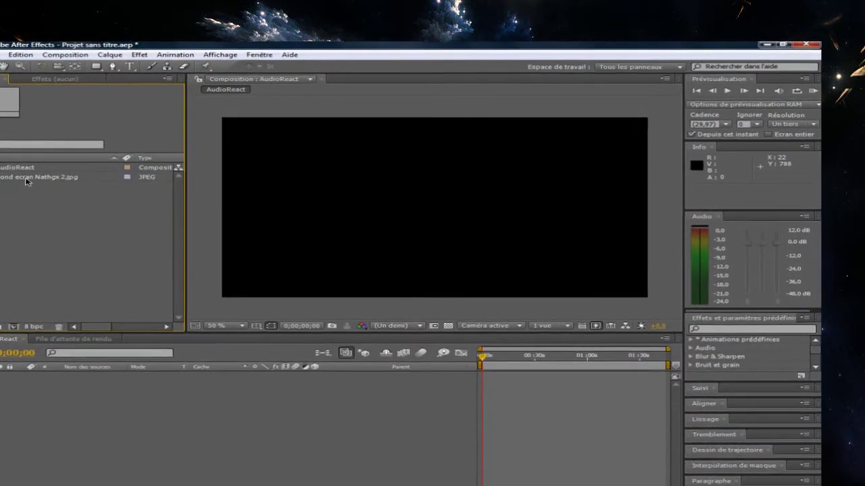
pyautogui.click(26, 178)
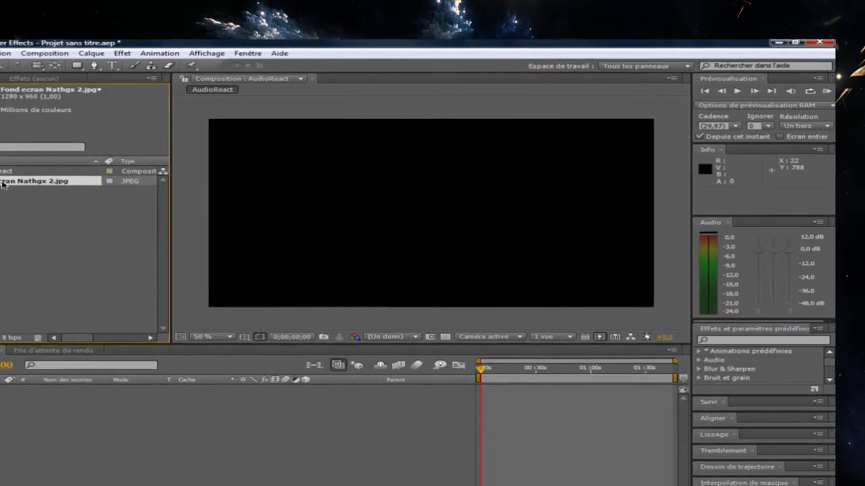
# Drop Fond ecran Nathgx 2.jpg into the AudioReact timeline as a layer, then open the Import browser
pyautogui.moveTo(3, 184); pyautogui.dragTo(42, 422)
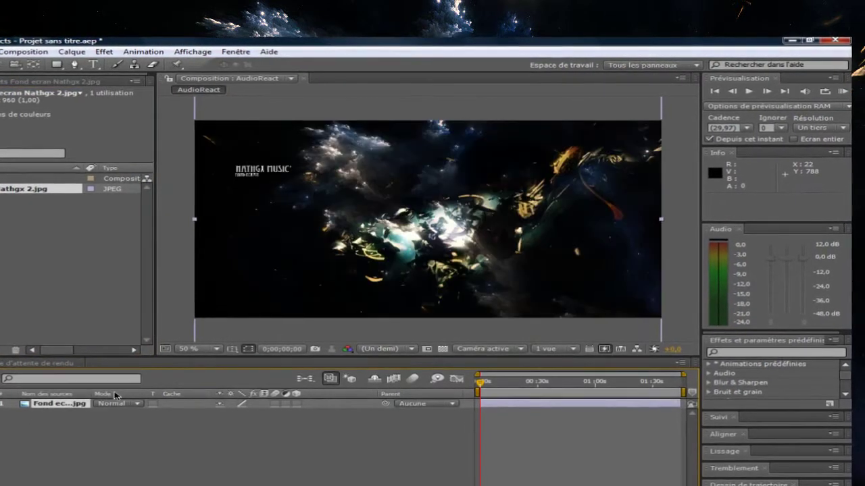
pyautogui.press(',')
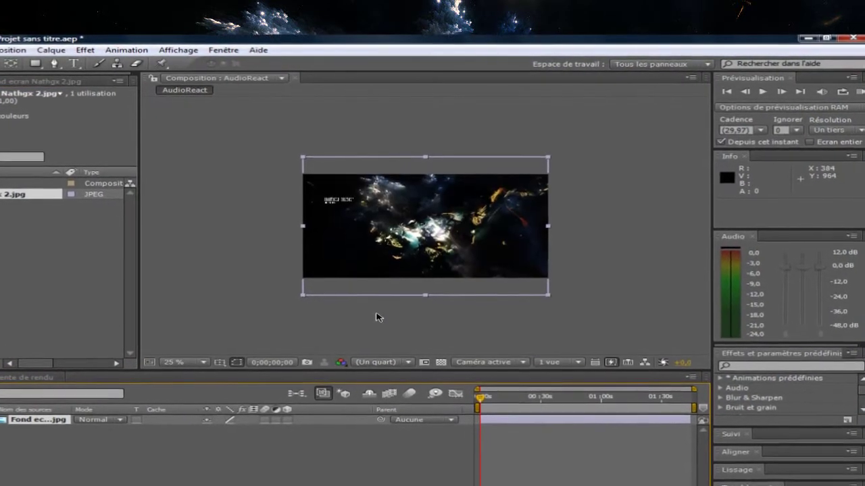
pyautogui.press('.')
pyautogui.press(',')
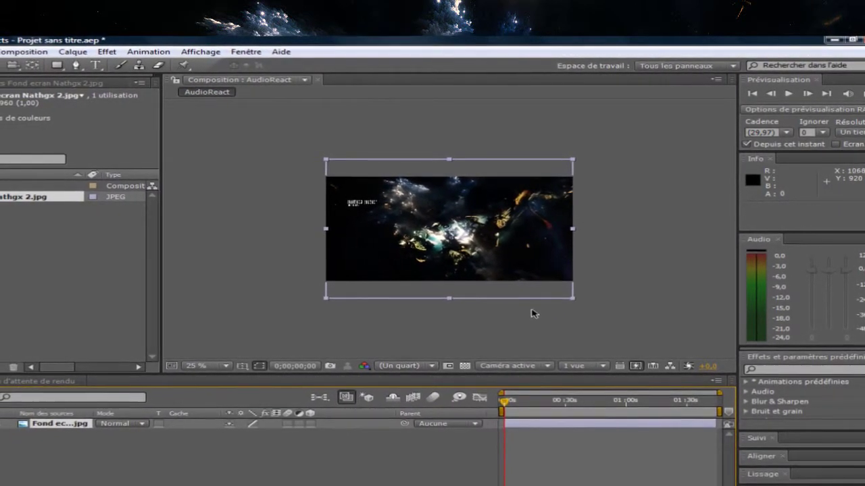
pyautogui.press('.')
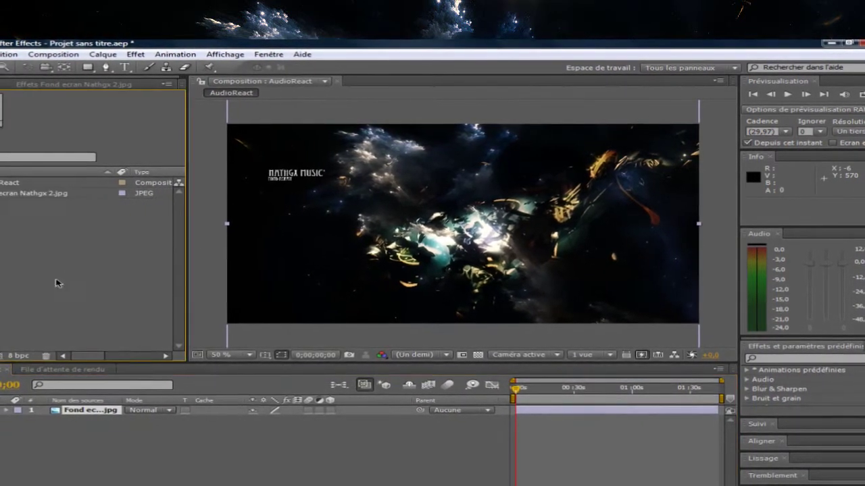
pyautogui.doubleClick(57, 283)
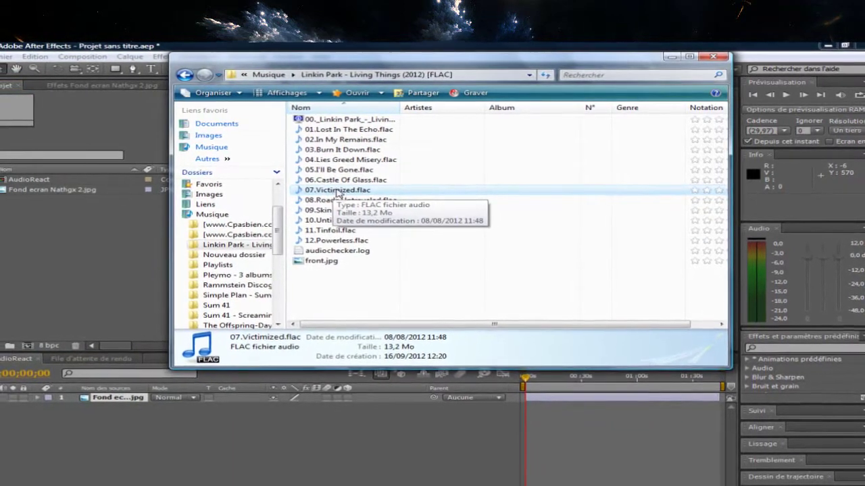
# Import 02. Reise, Reise.mp3 from Musique and place it as layer 2 under the background
pyautogui.press('BackSpace')
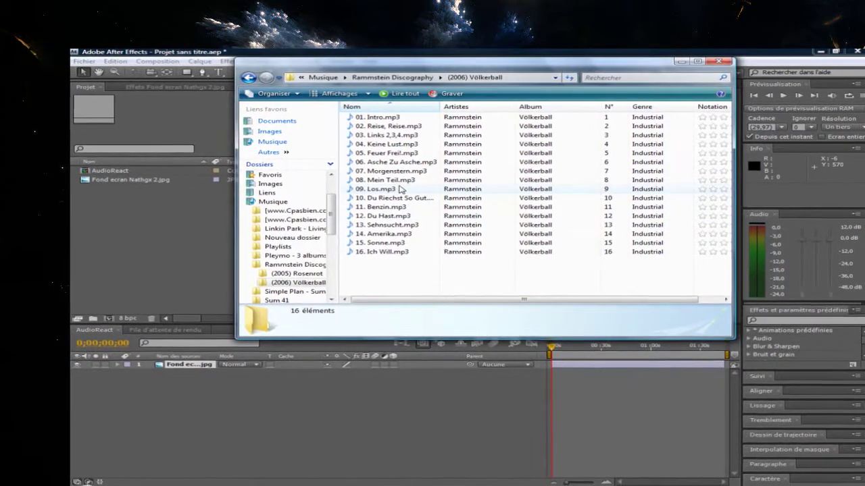
pyautogui.moveTo(395, 126); pyautogui.dragTo(189, 225)
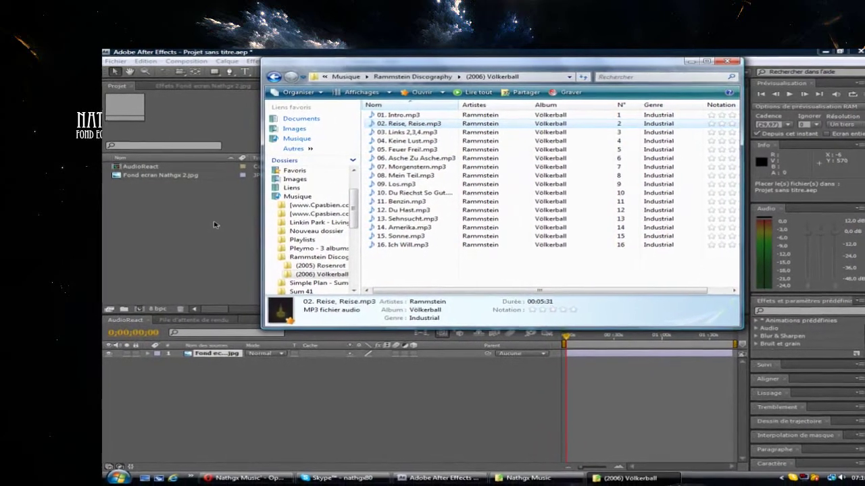
pyautogui.moveTo(201, 223); pyautogui.dragTo(222, 224)
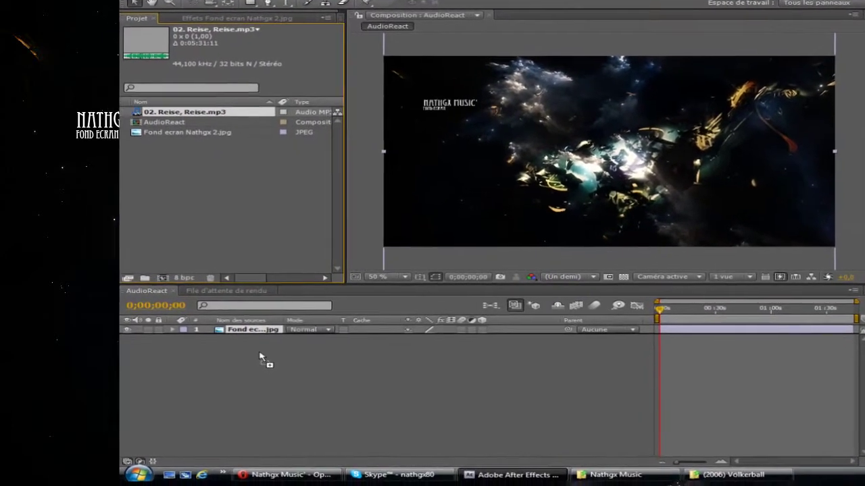
pyautogui.moveTo(239, 383); pyautogui.dragTo(282, 312)
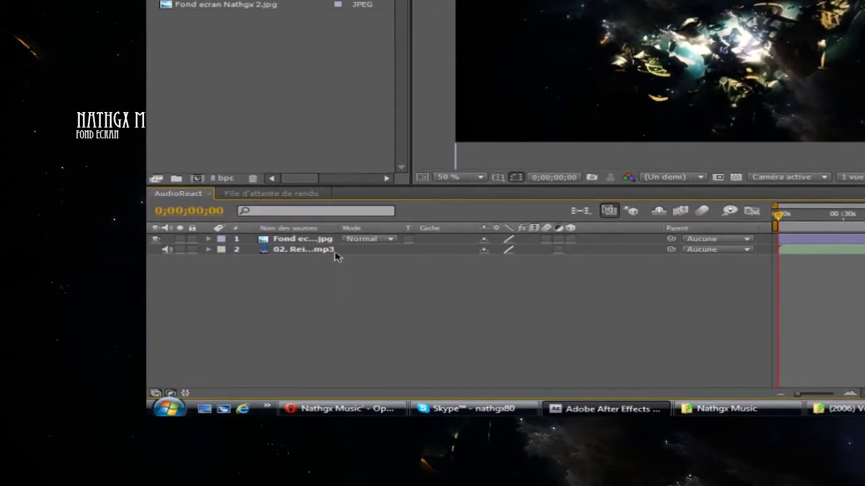
# Create a new solid via Créer > Solide named 'AudioReact'
pyautogui.rightClick(277, 321)
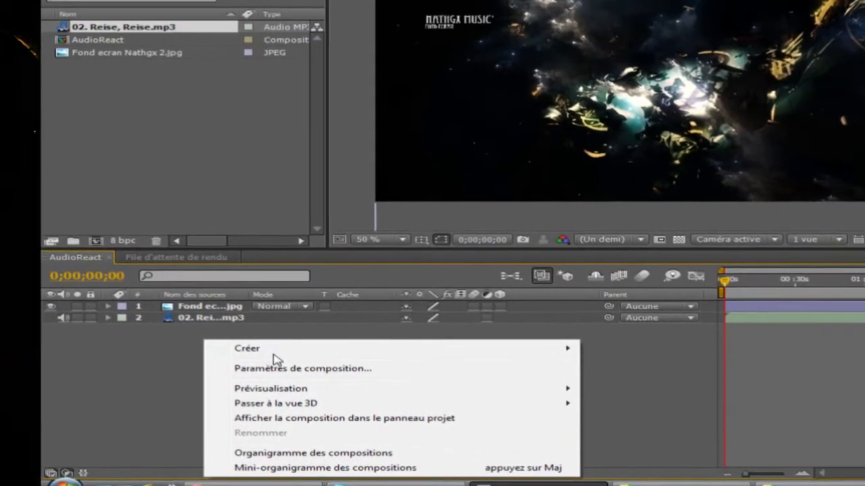
pyautogui.moveTo(351, 280)
pyautogui.click(541, 450)
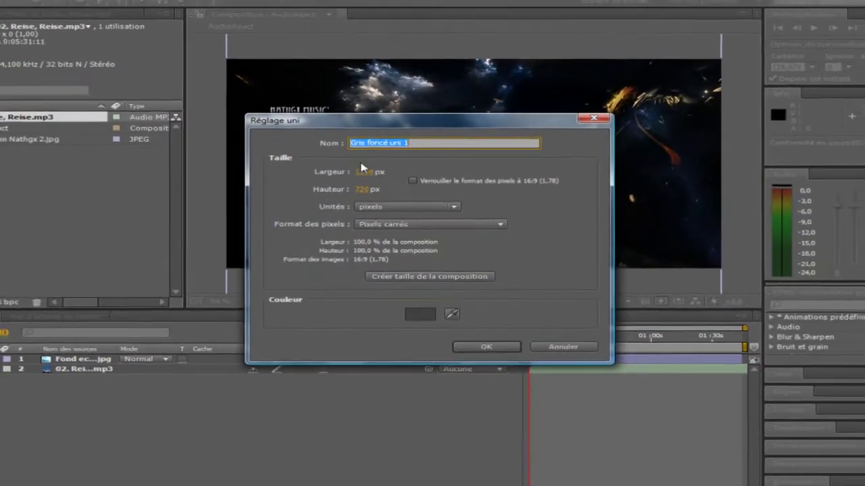
pyautogui.write('AudioReact')
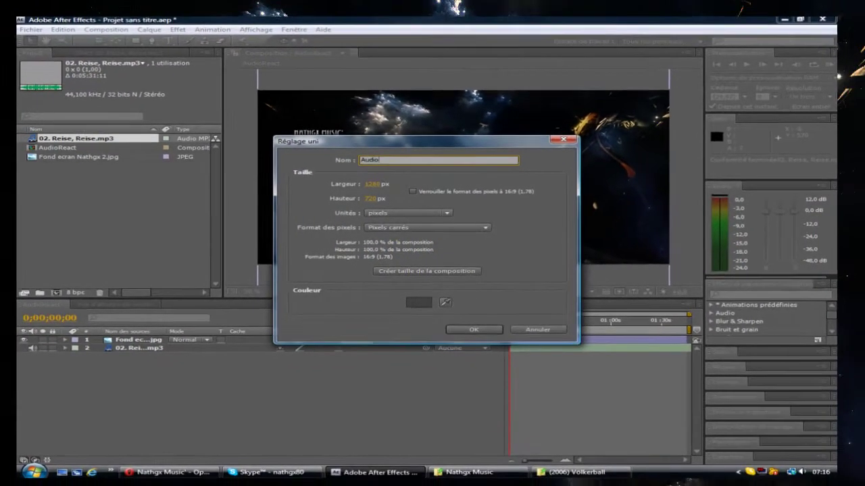
pyautogui.click(470, 323)
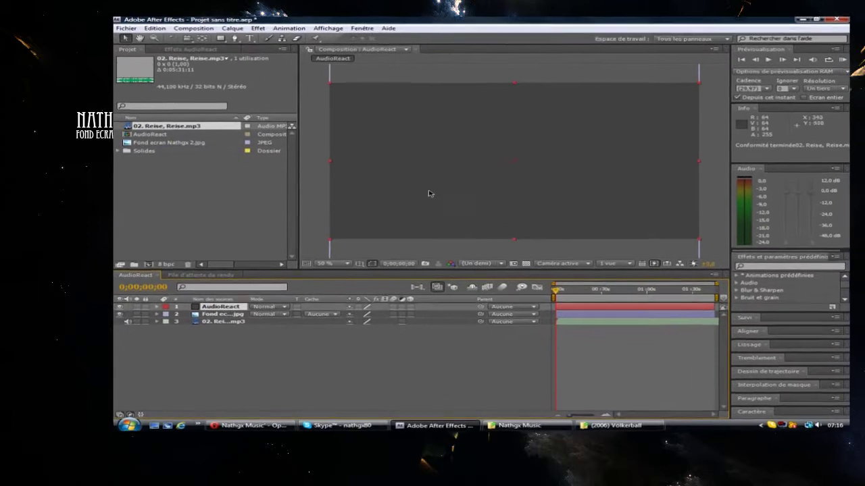
# Apply Effet > Génération > Spectre audio to the AudioReact solid
pyautogui.click(265, 2)
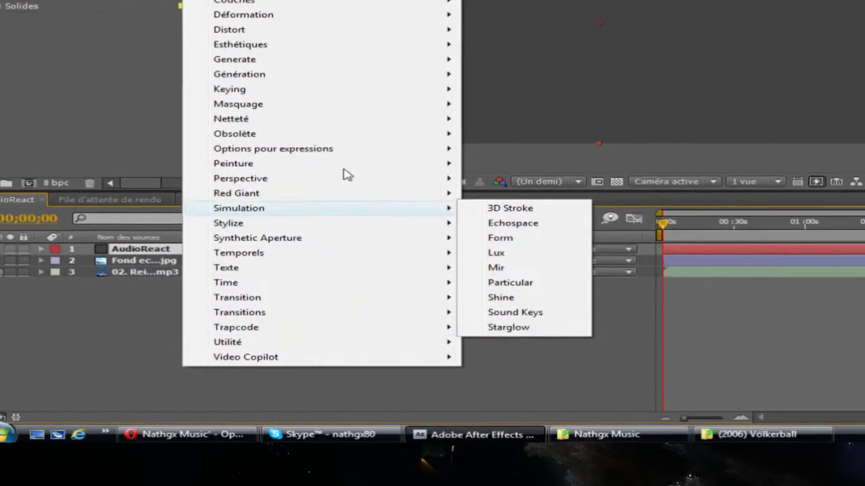
pyautogui.moveTo(353, 110)
pyautogui.moveTo(326, 62)
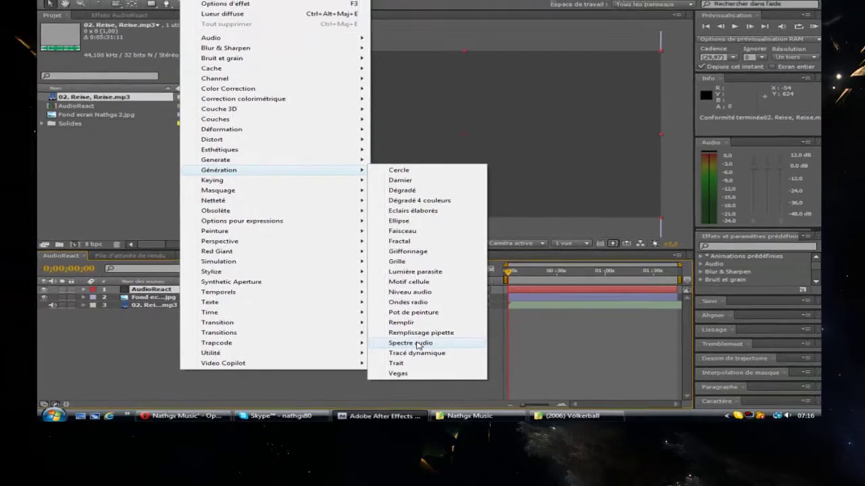
pyautogui.click(419, 335)
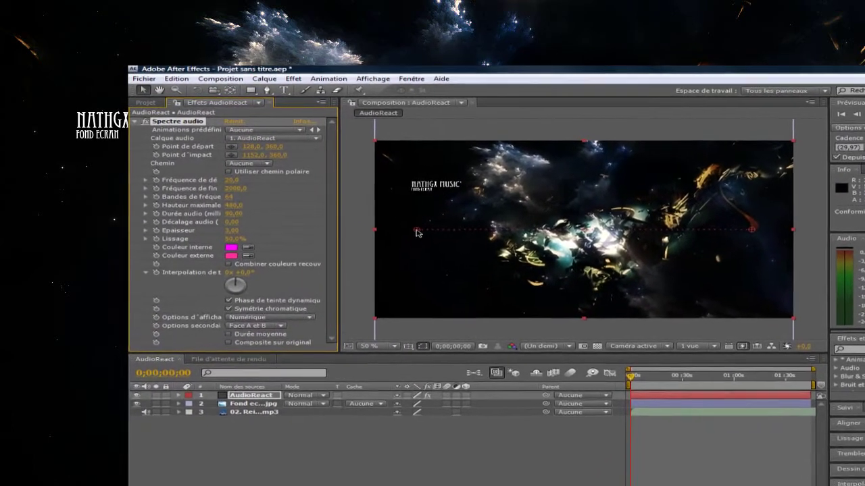
# Drag the spectrum start point lower and set Couleur interne and Couleur externe to white
pyautogui.moveTo(417, 232)
pyautogui.mouseDown()
pyautogui.moveTo(433, 286)
pyautogui.moveTo(449, 304)
pyautogui.mouseUp()
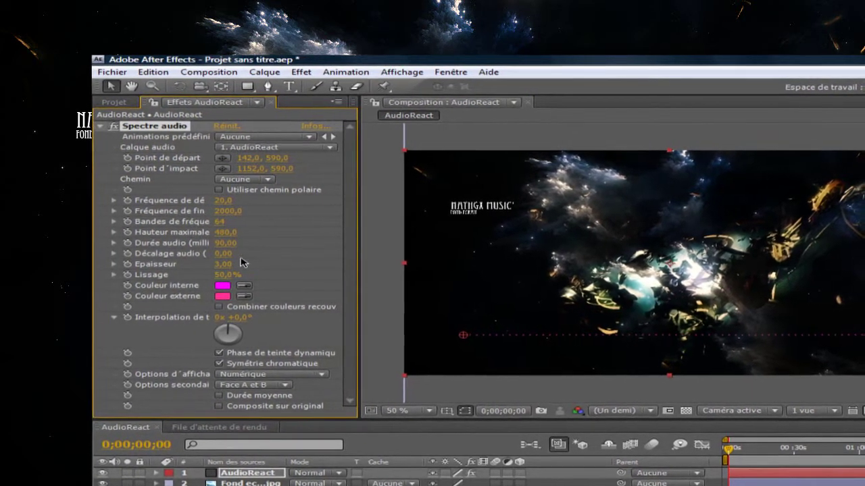
pyautogui.click(210, 289)
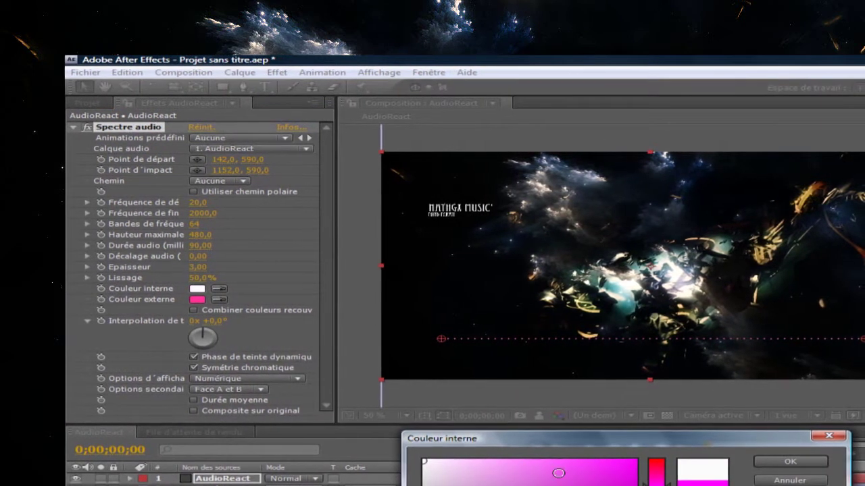
pyautogui.click(770, 465)
pyautogui.click(194, 300)
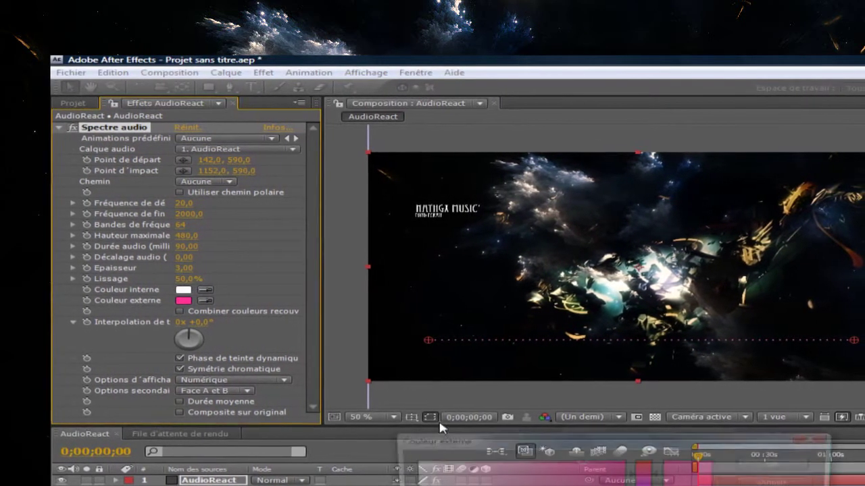
pyautogui.click(770, 464)
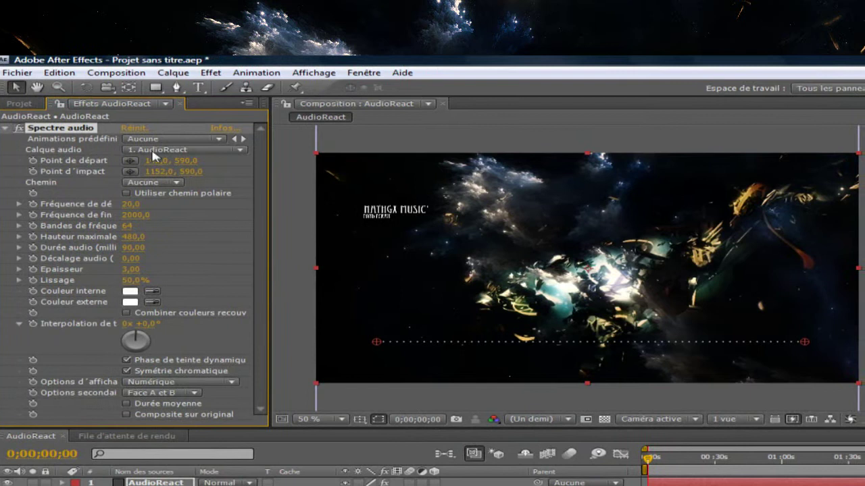
# Use 'Reise, Reise.mp3' as the spectrum's audio layer and scrub frequency bands up to 893
pyautogui.click(189, 150)
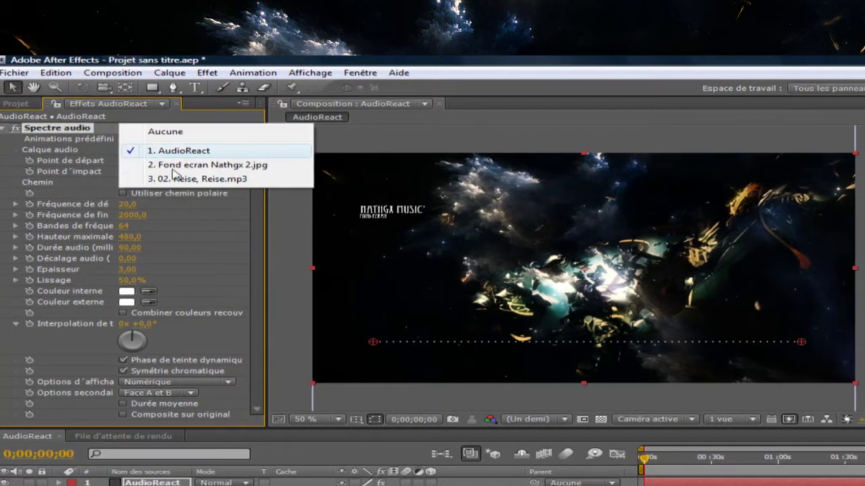
pyautogui.click(182, 178)
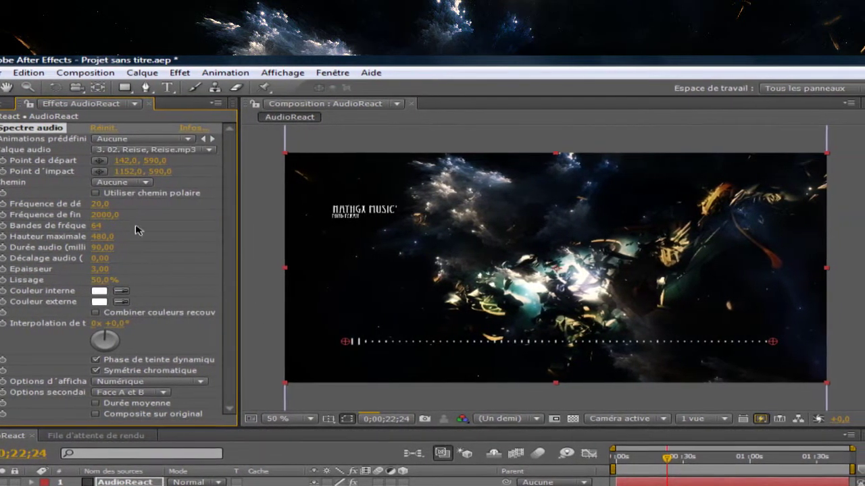
pyautogui.moveTo(90, 225); pyautogui.dragTo(163, 225)
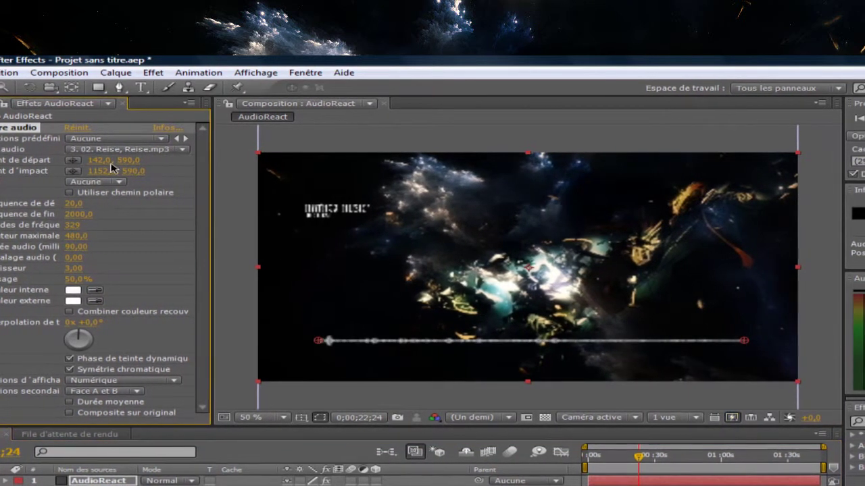
pyautogui.moveTo(66, 224); pyautogui.dragTo(372, 225)
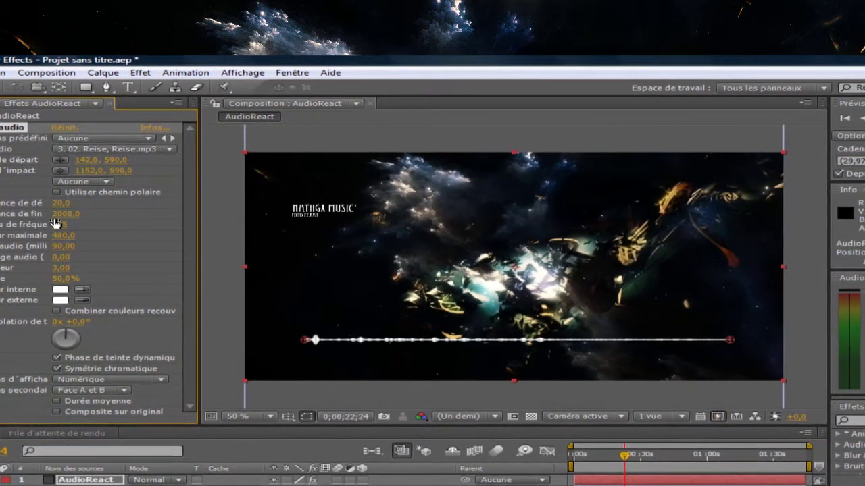
pyautogui.moveTo(53, 225)
pyautogui.mouseDown()
pyautogui.moveTo(59, 217)
pyautogui.moveTo(28, 217)
pyautogui.mouseUp()
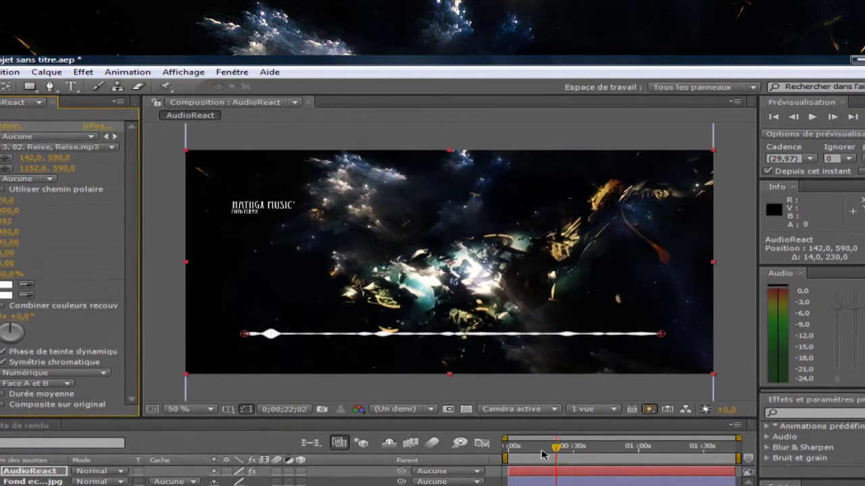
# RAM-preview from the start, then drag the spectrum start point to 542,0, 438,0
pyautogui.moveTo(549, 439); pyautogui.dragTo(510, 448)
pyautogui.press('KP_0')
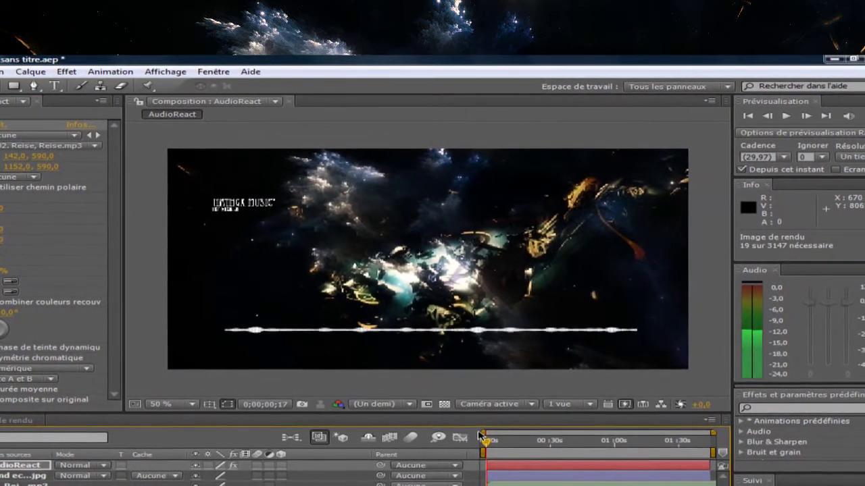
pyautogui.click(245, 330)
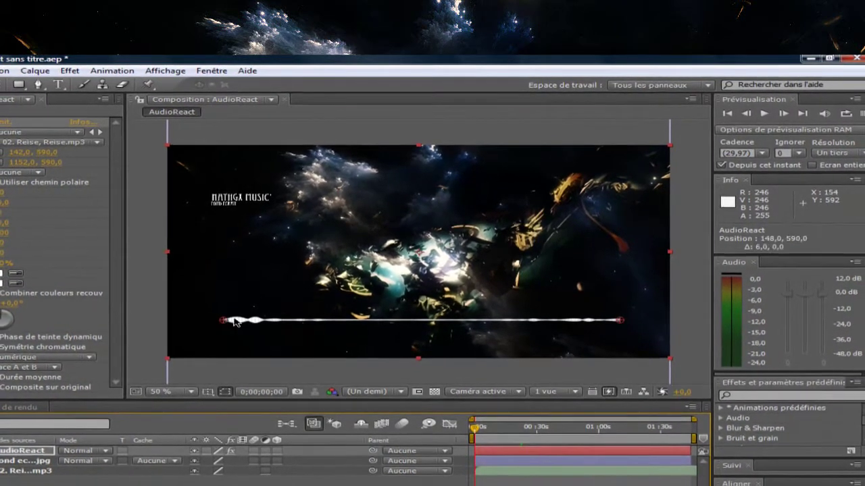
pyautogui.moveTo(244, 328); pyautogui.dragTo(436, 252)
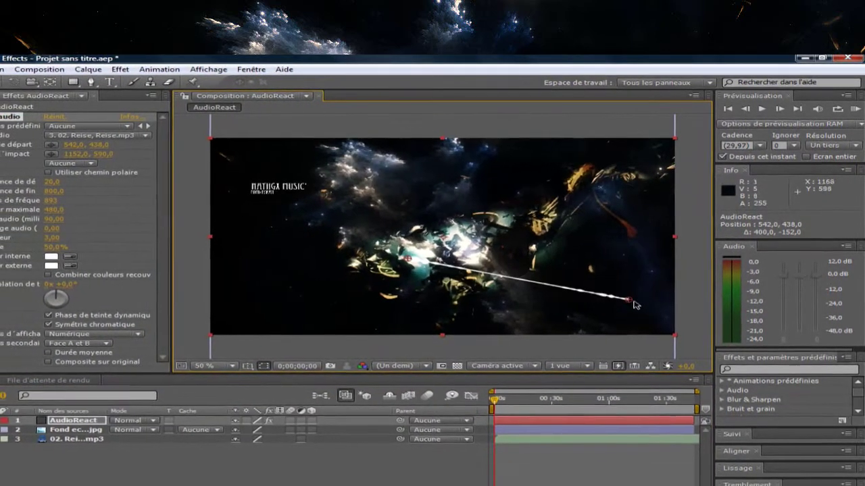
# Level the spectrum line from 398,0, 476,0 to 882,0, entering 476 as the end point's Y
pyautogui.moveTo(627, 303); pyautogui.dragTo(554, 250)
pyautogui.moveTo(558, 210); pyautogui.dragTo(605, 173)
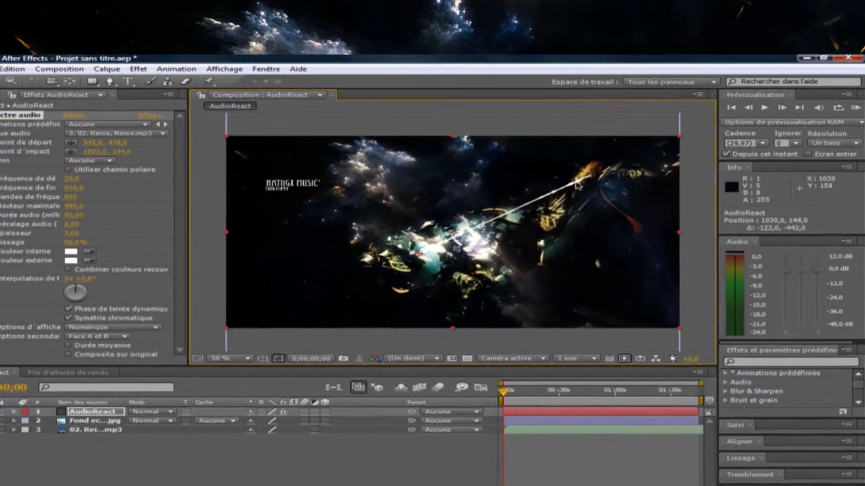
pyautogui.moveTo(424, 251); pyautogui.dragTo(376, 261)
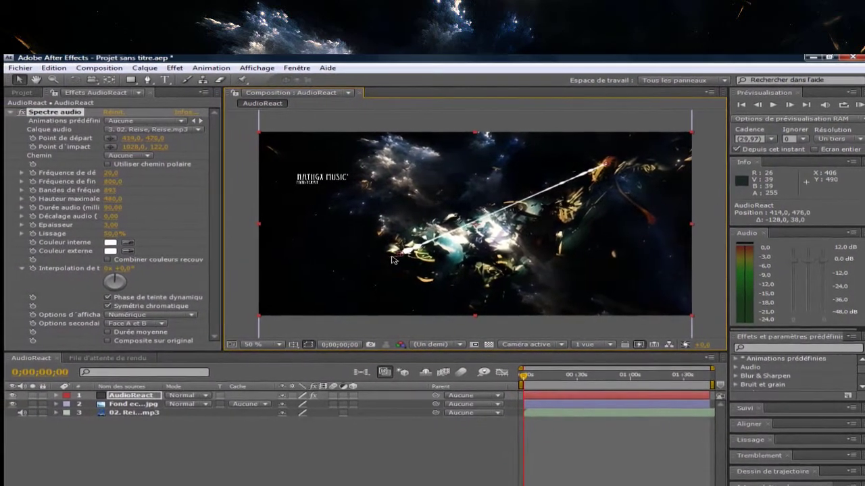
pyautogui.moveTo(609, 165)
pyautogui.mouseDown()
pyautogui.moveTo(545, 244)
pyautogui.moveTo(575, 250)
pyautogui.mouseUp()
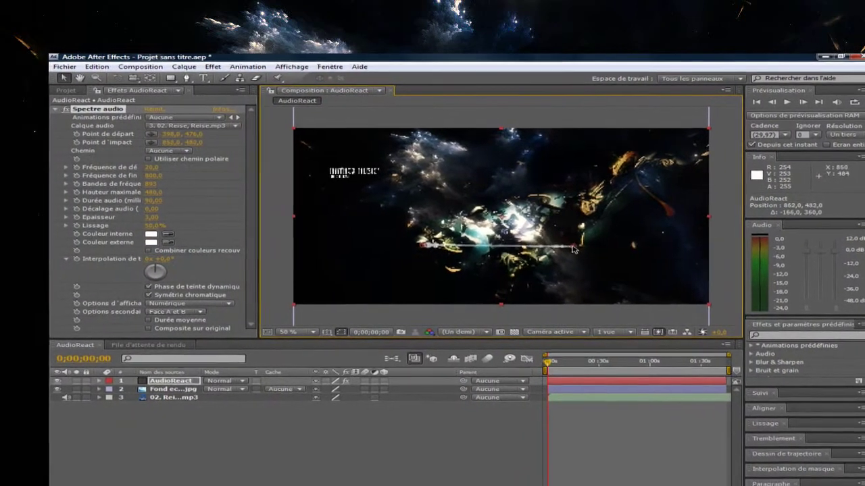
pyautogui.click(202, 141)
pyautogui.write('476')
pyautogui.press('Return')
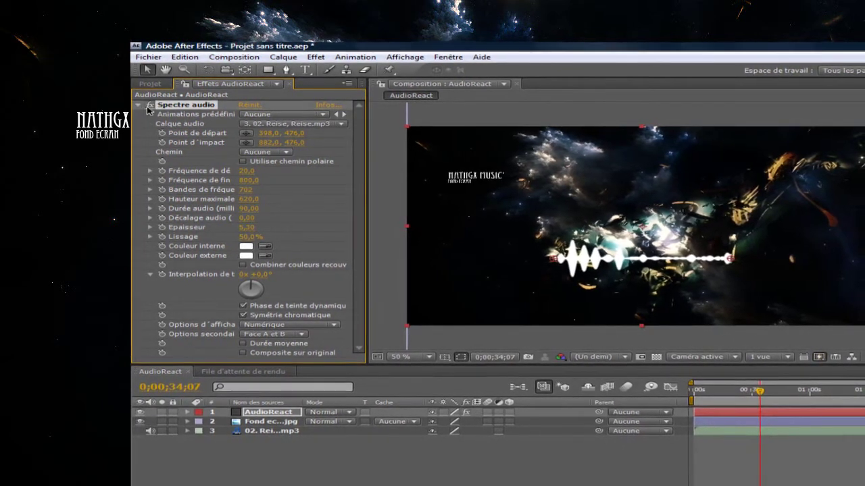
# Apply Red Giant's Shine effect to the AudioReact solid
pyautogui.rightClick(208, 189)
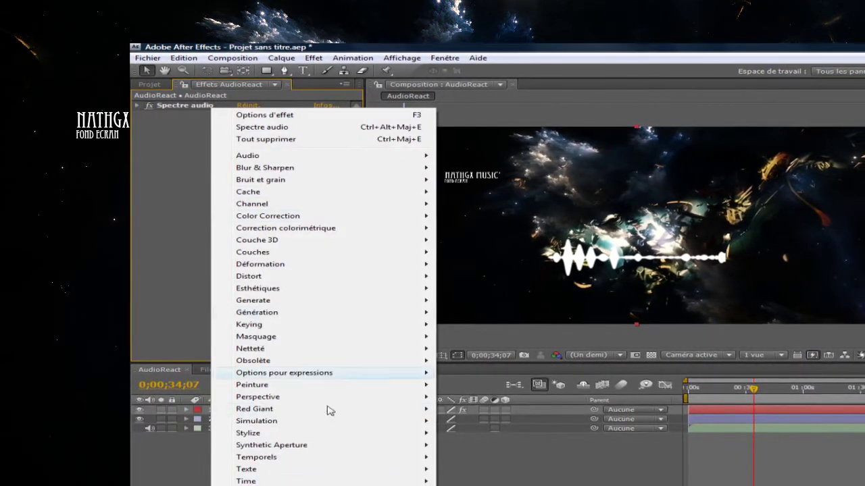
pyautogui.moveTo(257, 408)
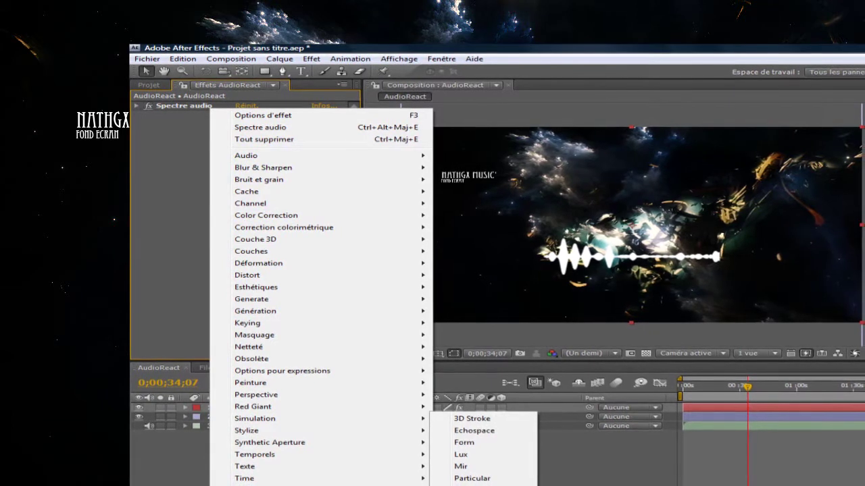
pyautogui.click(473, 485)
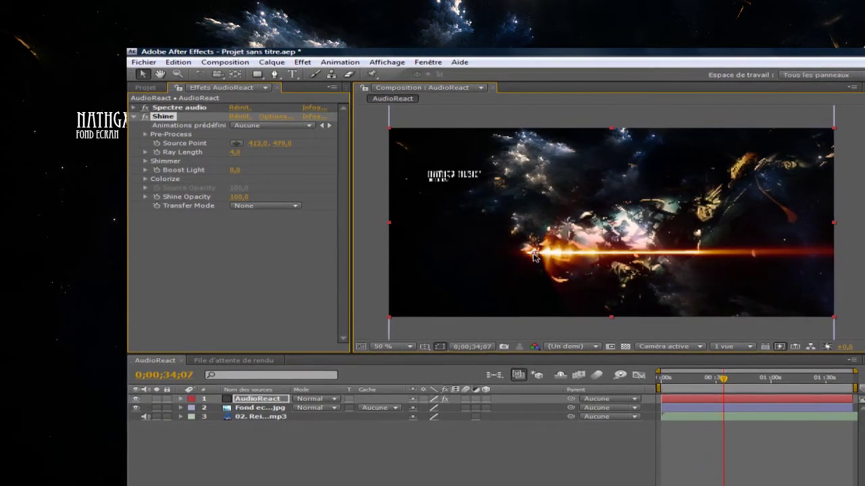
# Place Shine's source point at 640,474, shorten Ray Length to 3,7, and set preview resolution
pyautogui.moveTo(582, 256); pyautogui.dragTo(601, 257)
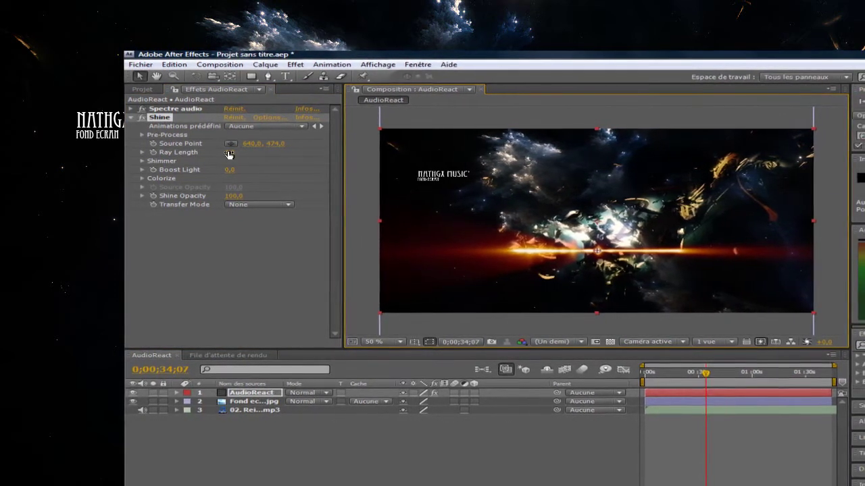
pyautogui.moveTo(228, 152); pyautogui.dragTo(223, 152)
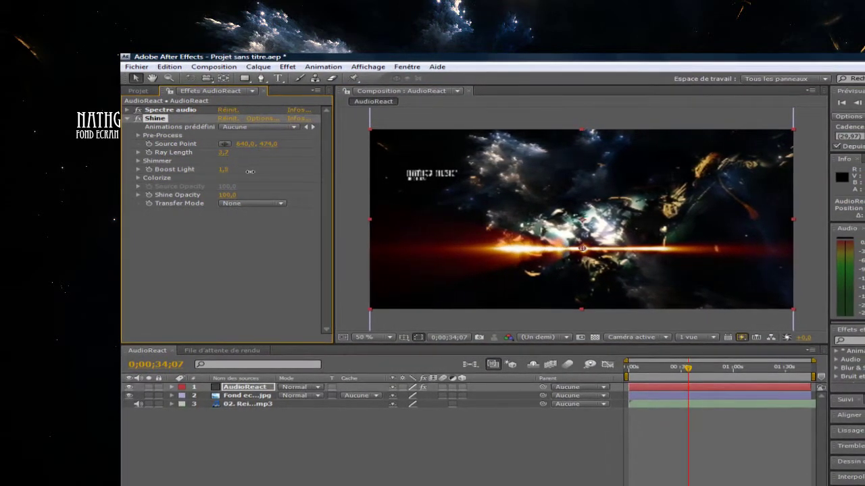
pyautogui.moveTo(685, 371); pyautogui.dragTo(636, 375)
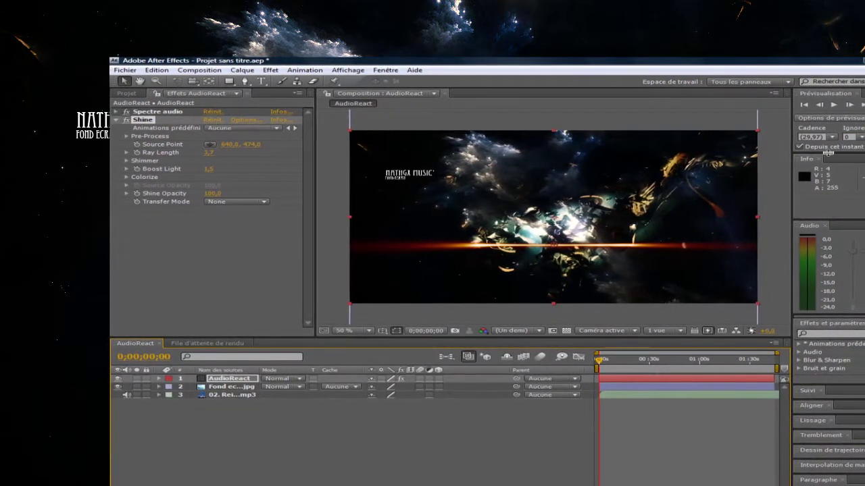
pyautogui.click(853, 136)
pyautogui.click(848, 162)
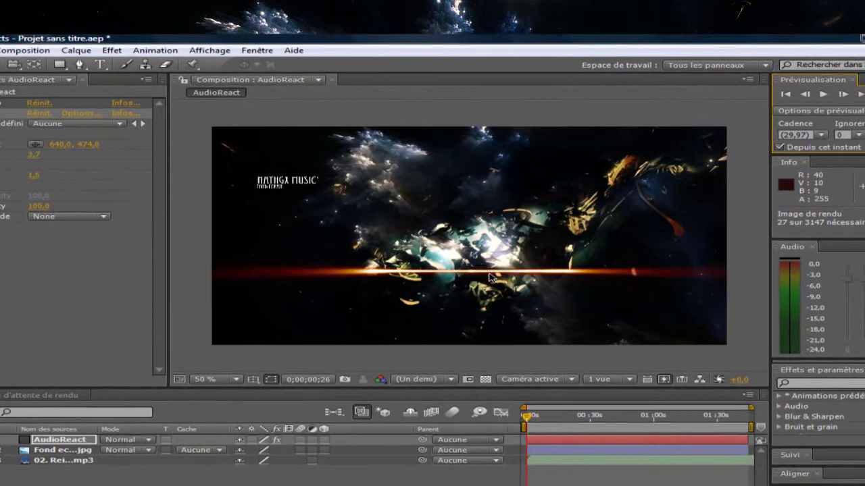
# Preview the glowing line with audio, then drag the AudioReact layer down and left
pyautogui.click(487, 277)
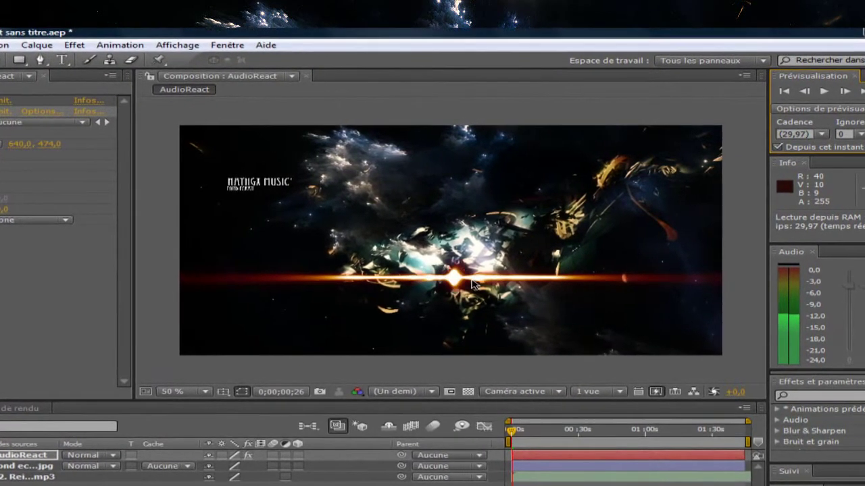
pyautogui.click(533, 279)
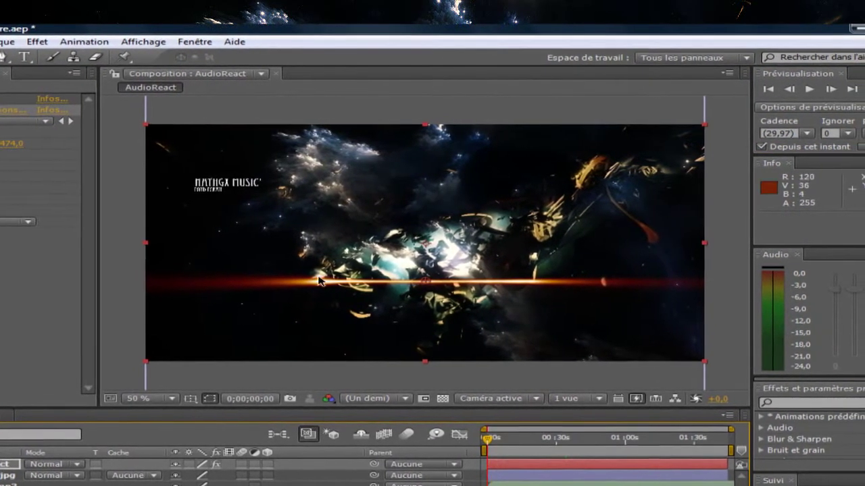
pyautogui.moveTo(413, 284)
pyautogui.mouseDown()
pyautogui.moveTo(408, 321)
pyautogui.moveTo(404, 268)
pyautogui.moveTo(307, 218)
pyautogui.mouseUp()
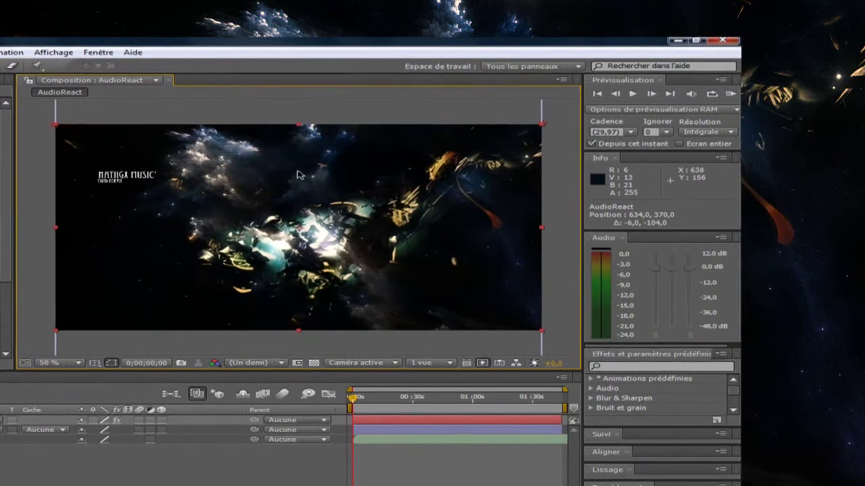
# Zoom the viewer to 25% and drag the AudioReact layer upward in the frame
pyautogui.scroll(-2, 303, 225)
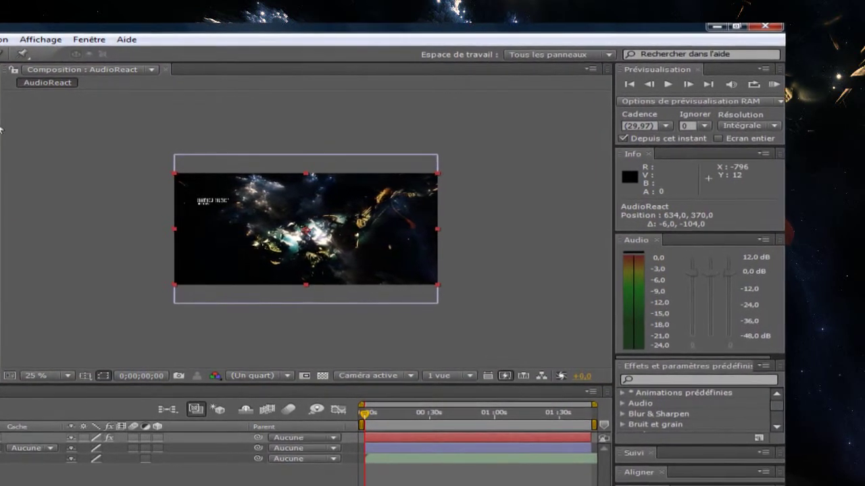
pyautogui.moveTo(304, 195); pyautogui.dragTo(311, 168)
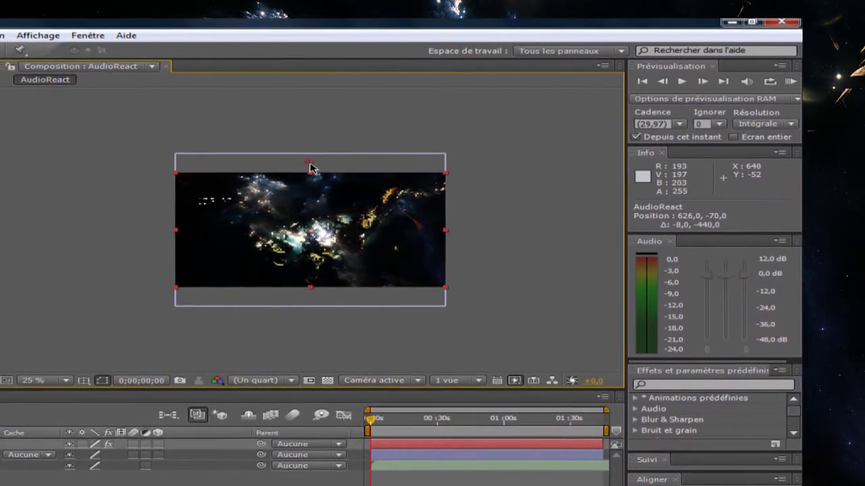
pyautogui.moveTo(320, 127); pyautogui.dragTo(314, 164)
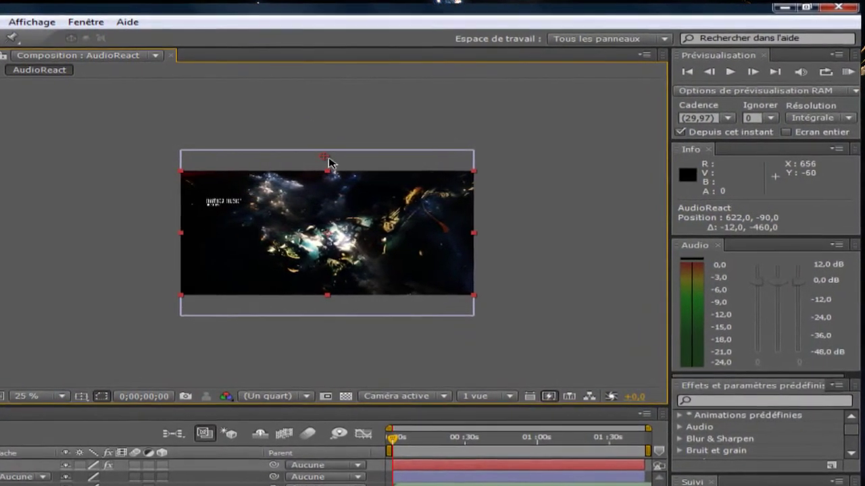
pyautogui.moveTo(325, 158); pyautogui.dragTo(326, 163)
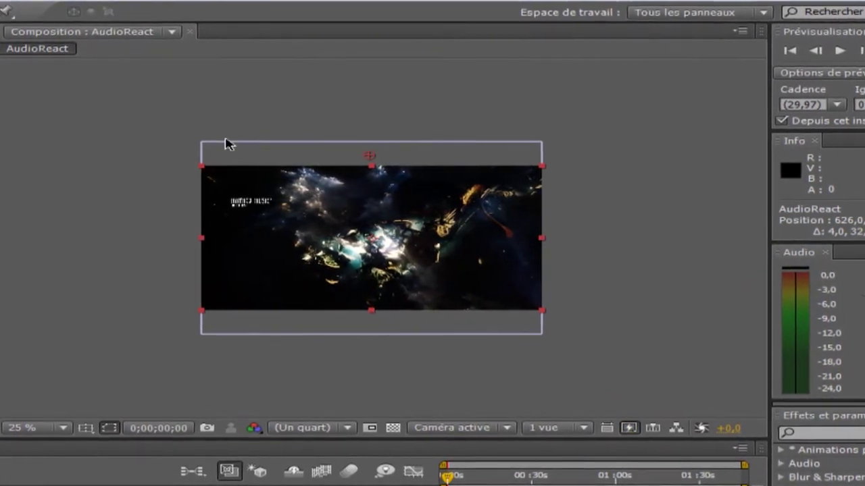
pyautogui.moveTo(380, 160); pyautogui.dragTo(382, 164)
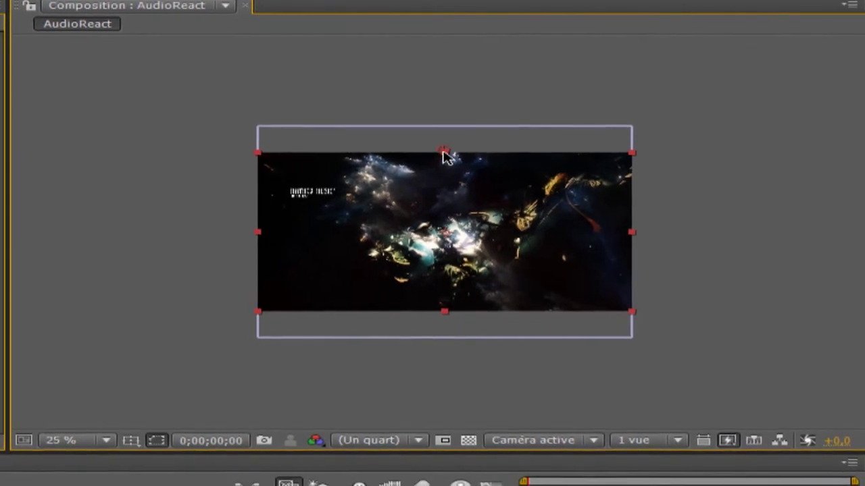
# Move the current time to about 0;00;29;20 to check the nebula and title
pyautogui.scroll(2, 457, 166)
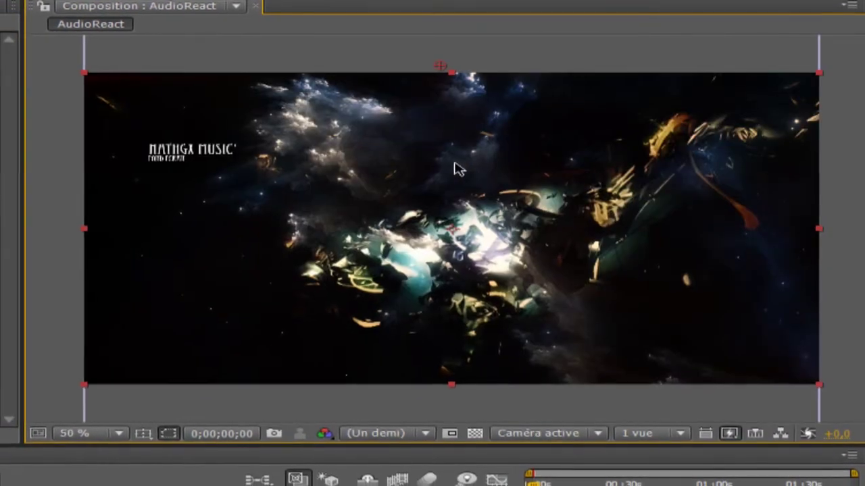
pyautogui.scroll(-3, 455, 163)
pyautogui.scroll(1, 450, 164)
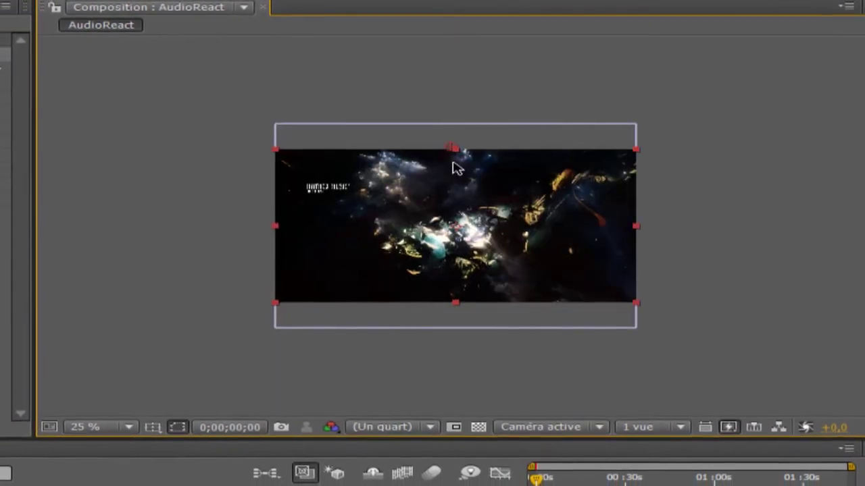
pyautogui.scroll(1, 457, 165)
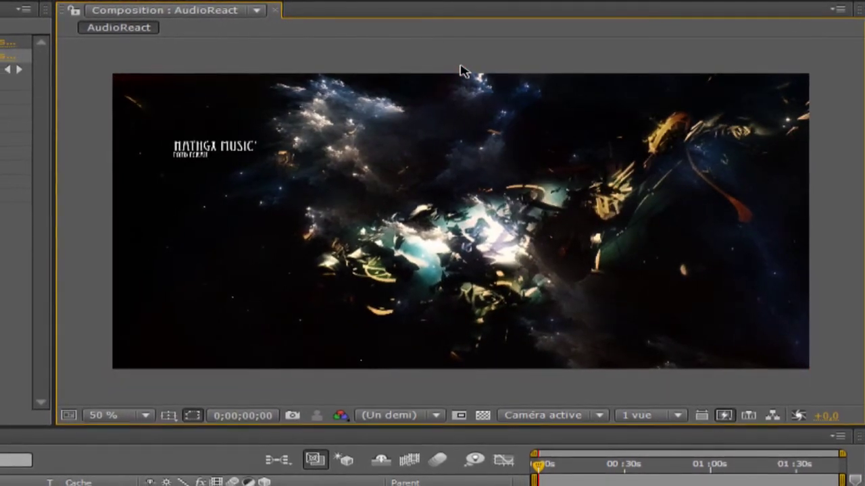
pyautogui.press('space')
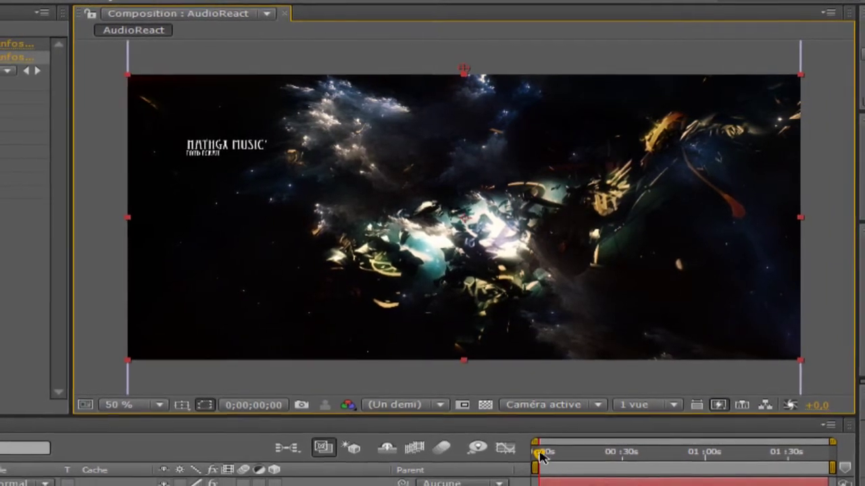
pyautogui.moveTo(541, 457); pyautogui.dragTo(557, 459)
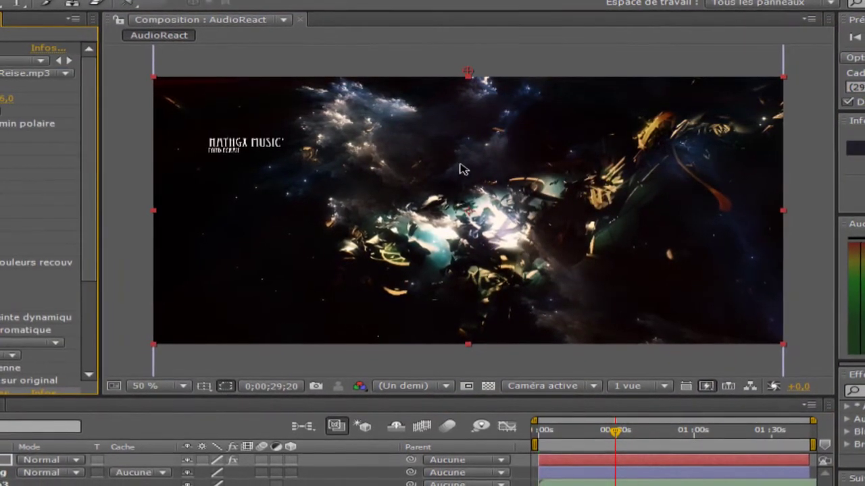
# Zoom out to 25% and drag the AudioReact layer to 618,0, 350,0
pyautogui.press(',')
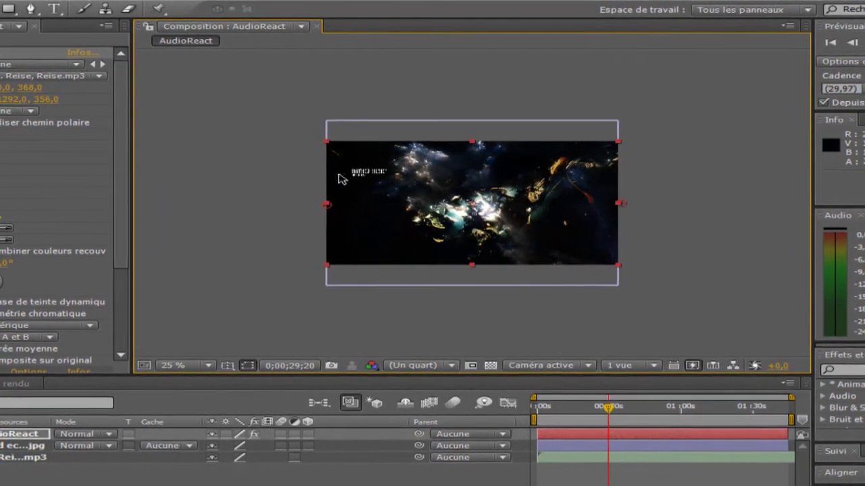
pyautogui.scroll(-5, 61, 202)
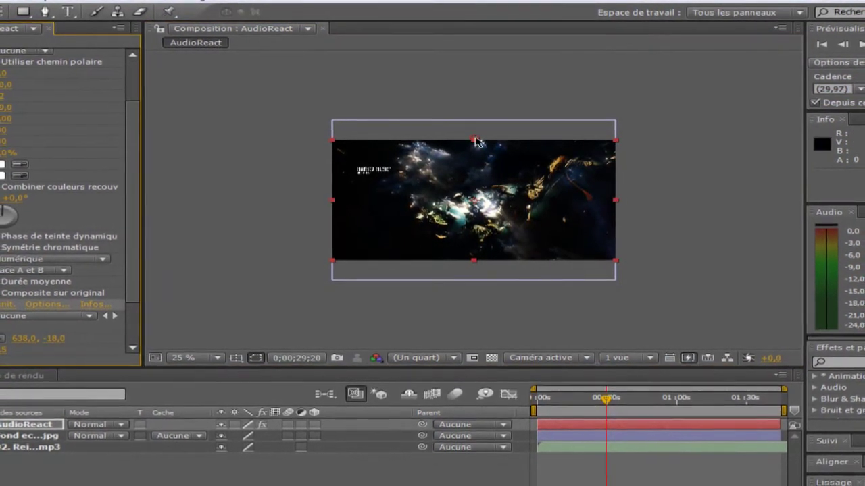
pyautogui.moveTo(476, 142); pyautogui.dragTo(478, 193)
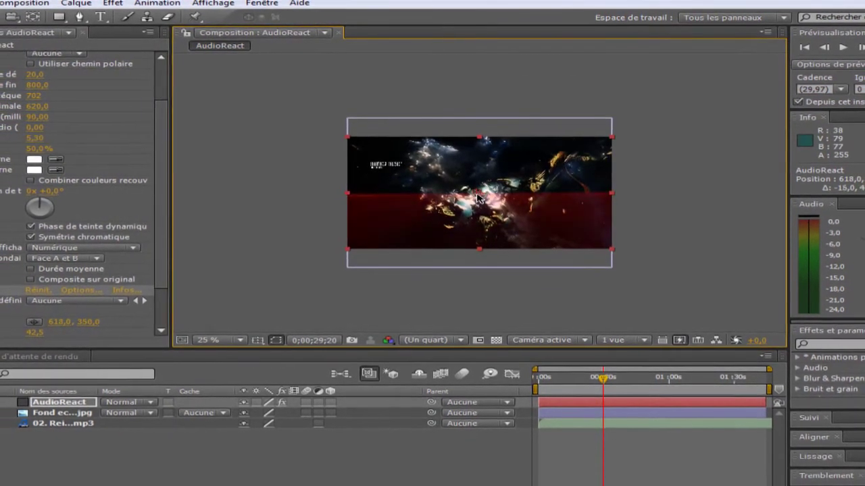
# Lower the layer slightly, set Shine Boost Light to 2,0, and RAM-preview the result
pyautogui.moveTo(477, 198); pyautogui.dragTo(478, 197)
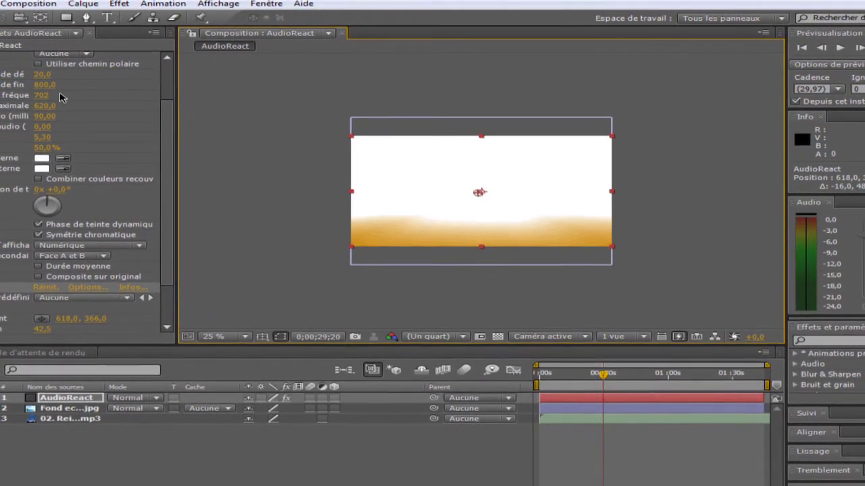
pyautogui.scroll(-1, 68, 293)
pyautogui.scroll(-2, 65, 298)
pyautogui.click(49, 294)
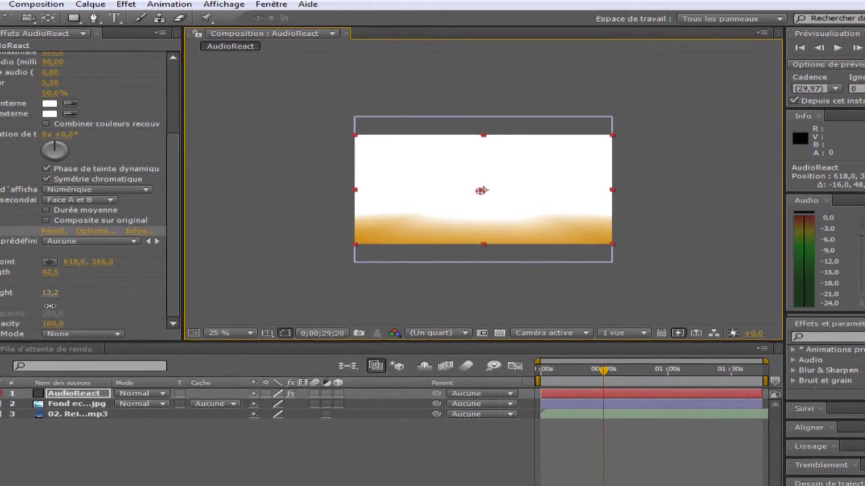
pyautogui.write('2')
pyautogui.press('Return')
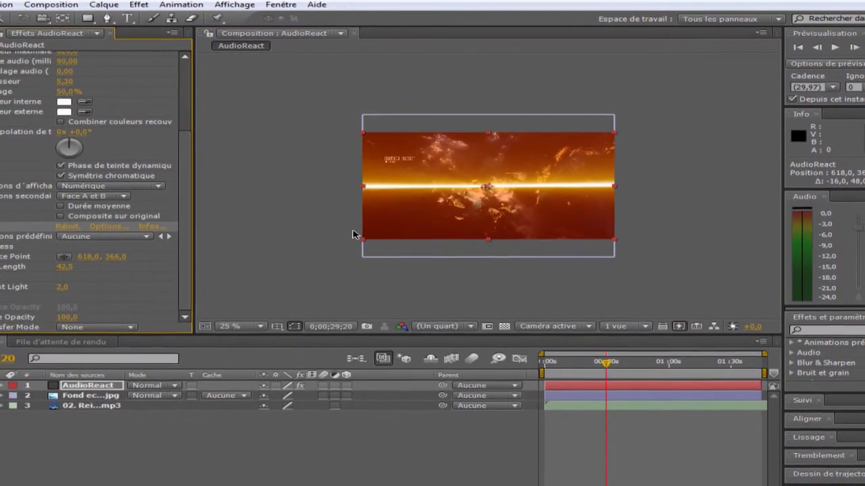
pyautogui.press('.')
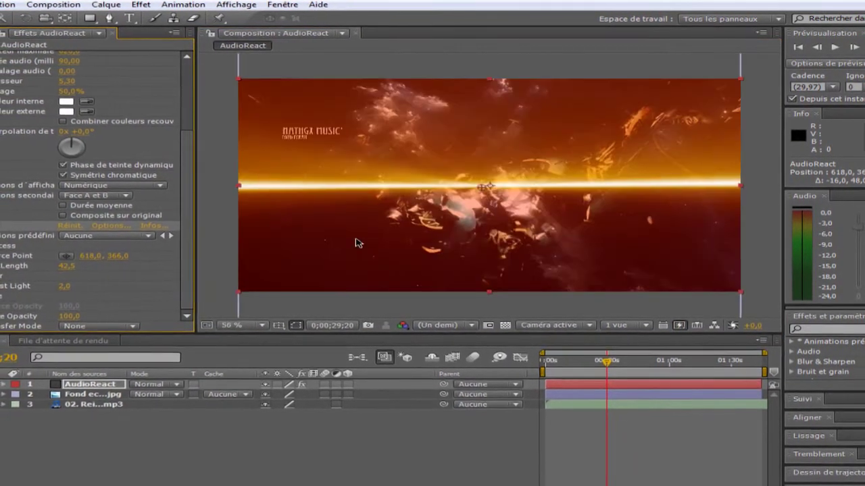
pyautogui.press(',')
pyautogui.press('KP_0')
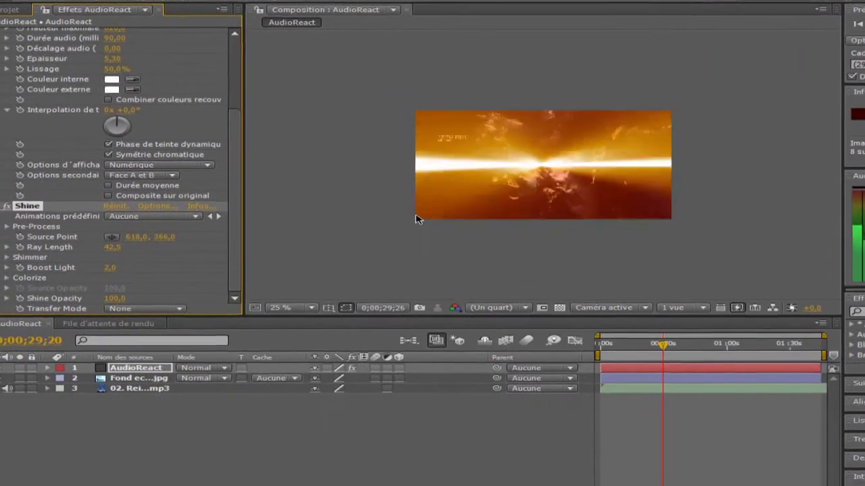
# At about 0;00;39;28, set Shine Ray Length to 6,0 and Boost Light to 0,0
pyautogui.press('space')
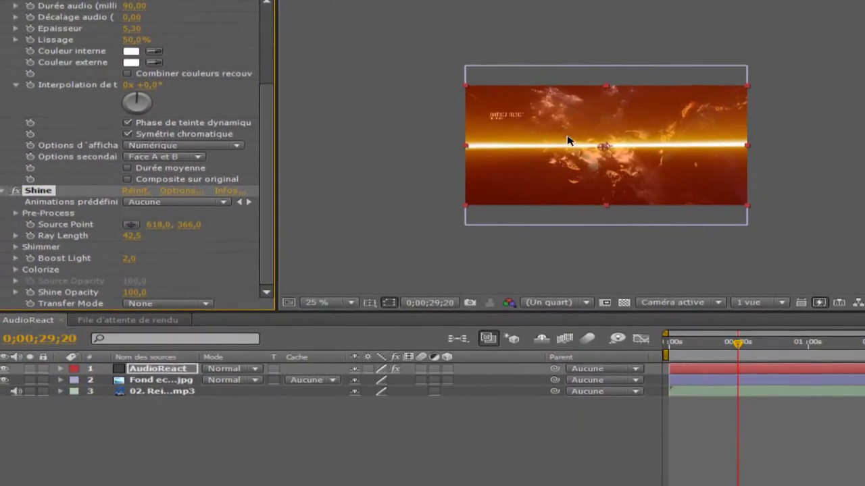
pyautogui.scroll(2, 507, 159)
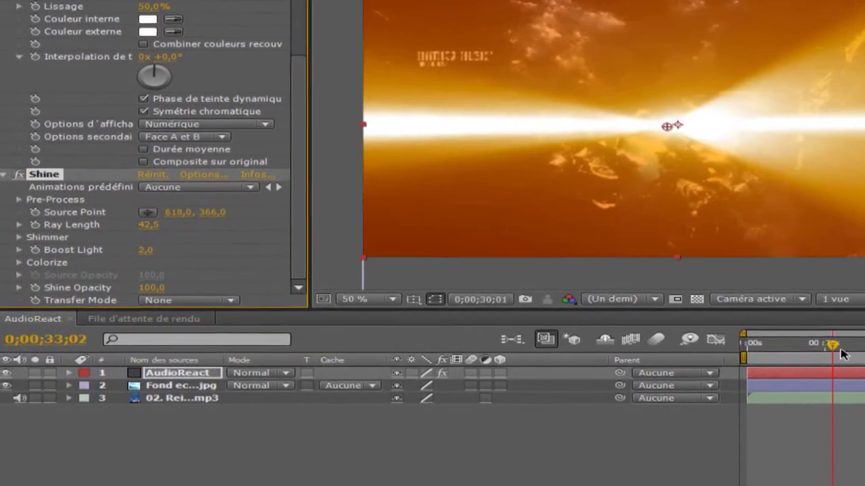
pyautogui.moveTo(801, 350); pyautogui.dragTo(826, 350)
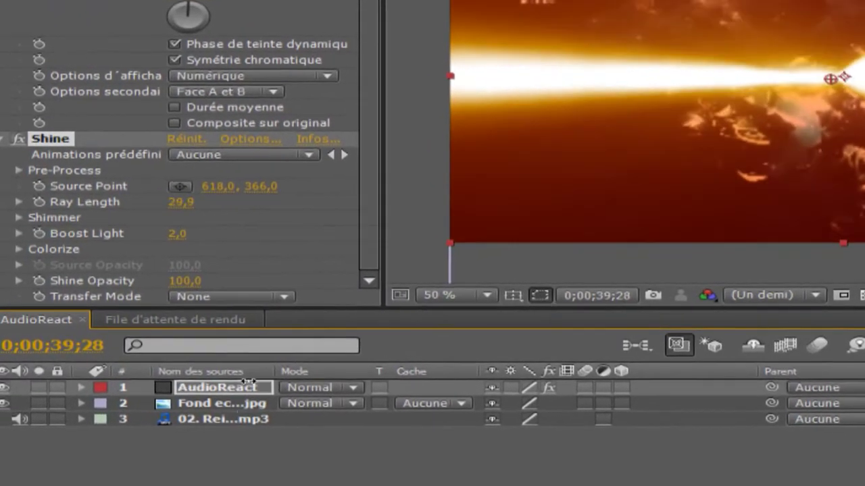
pyautogui.moveTo(250, 382); pyautogui.dragTo(203, 382)
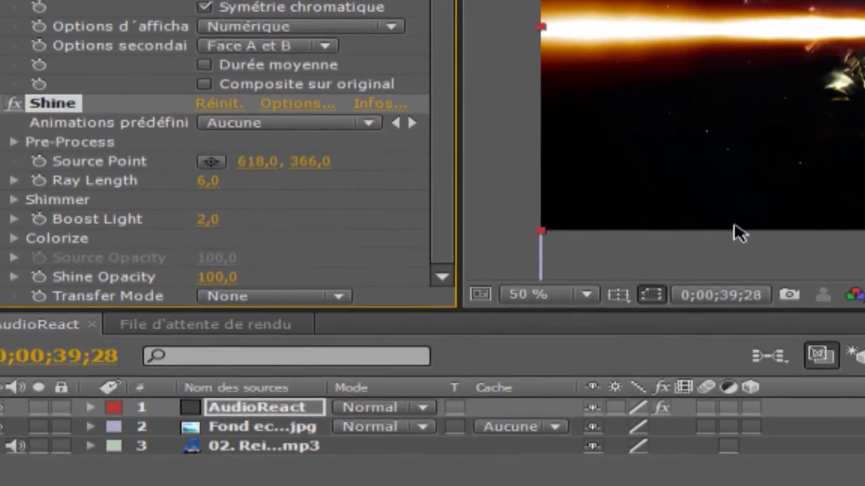
pyautogui.scroll(-2, 735, 231)
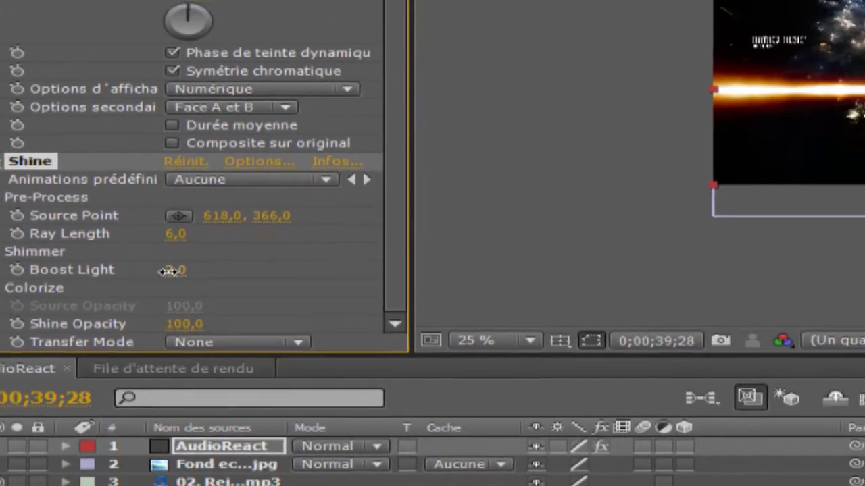
pyautogui.moveTo(232, 210); pyautogui.dragTo(229, 229)
pyautogui.moveTo(148, 302); pyautogui.dragTo(121, 334)
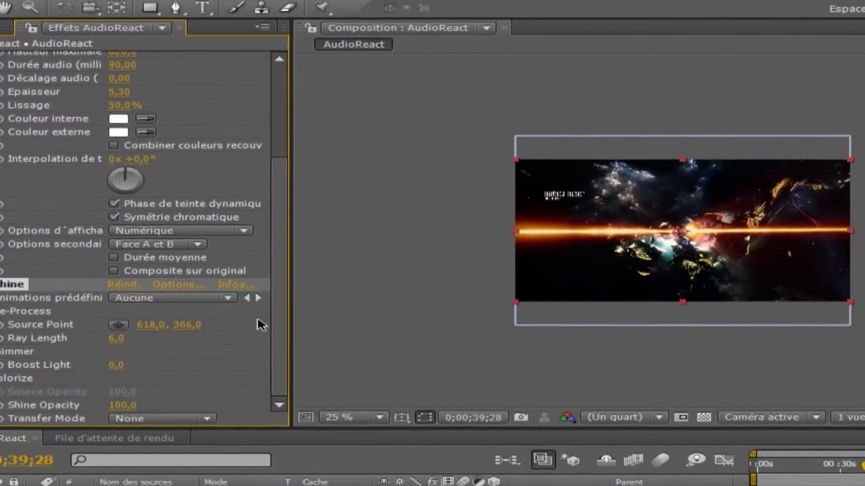
pyautogui.scroll(2, 614, 380)
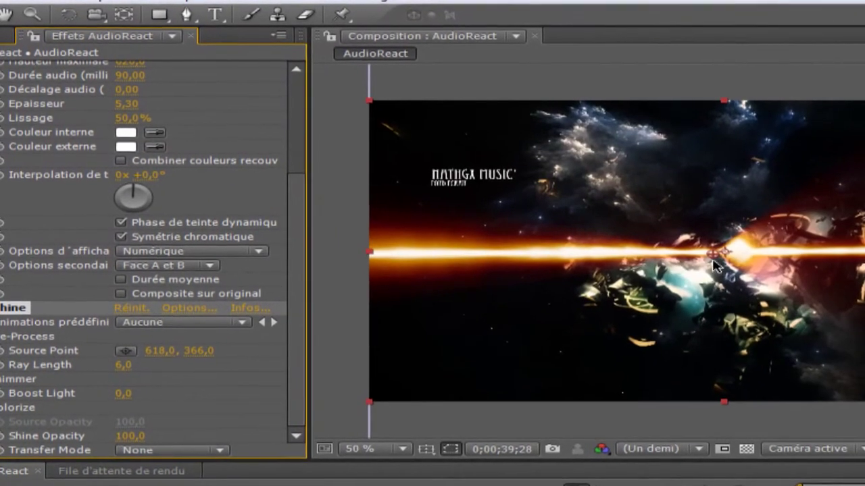
# Drag the Shine source point to about 662, 358 onto the orange line and zoom the view to 25%
pyautogui.moveTo(708, 248)
pyautogui.mouseDown()
pyautogui.moveTo(487, 273)
pyautogui.moveTo(841, 297)
pyautogui.mouseUp()
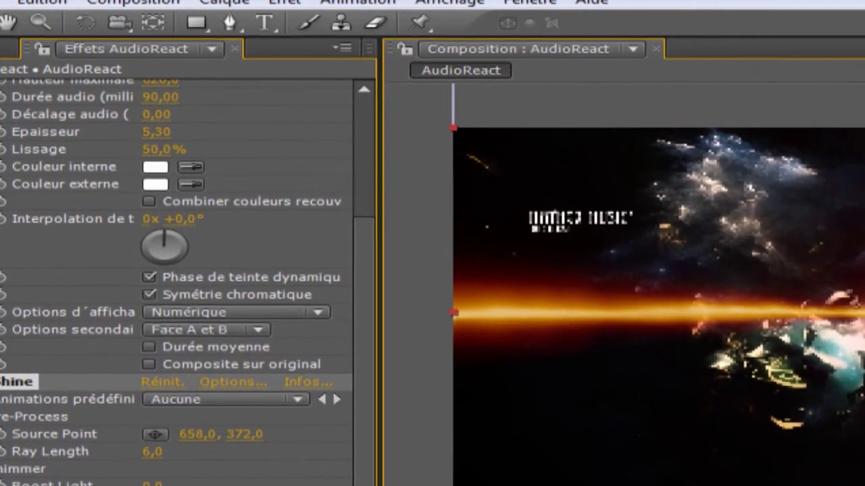
pyautogui.moveTo(842, 308); pyautogui.dragTo(835, 335)
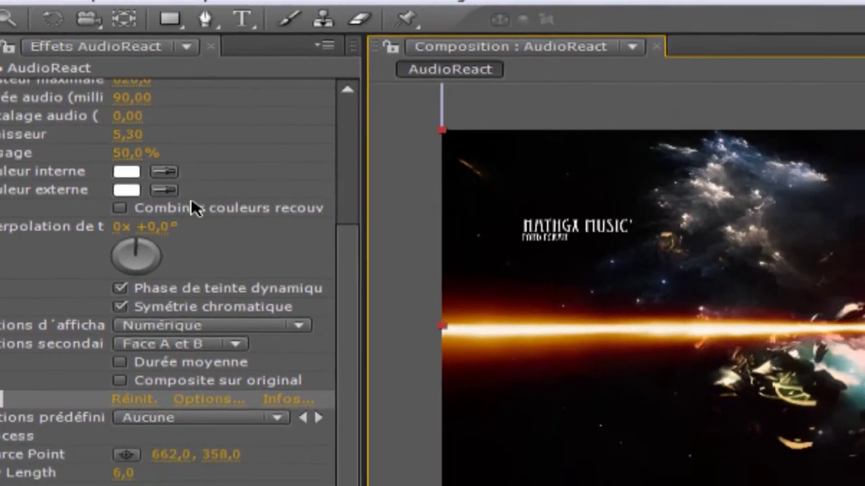
pyautogui.scroll(3, 152, 216)
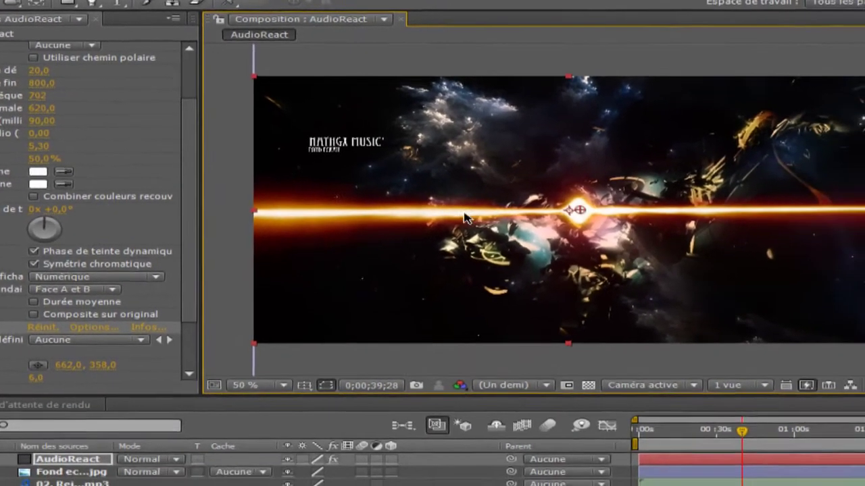
pyautogui.scroll(-2, 469, 211)
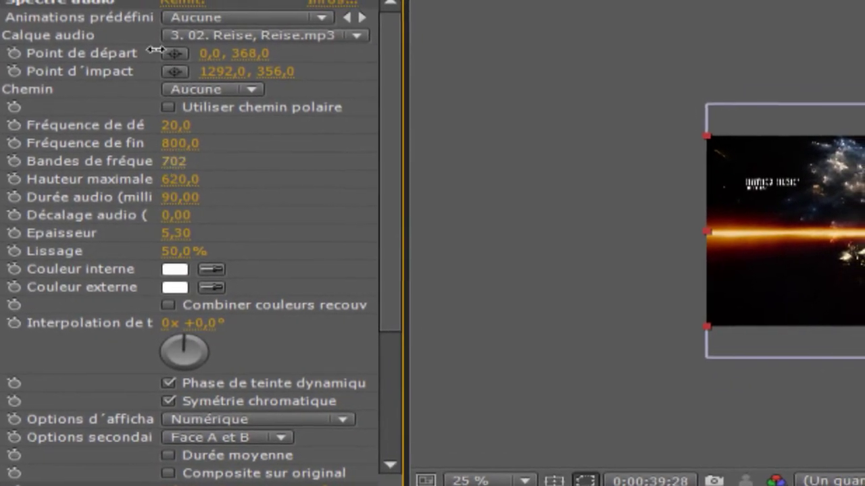
# Set Spectre audio to 1205 frequency bands and retune its end frequency to 600
pyautogui.moveTo(177, 163); pyautogui.dragTo(223, 163)
pyautogui.moveTo(181, 145)
pyautogui.mouseDown()
pyautogui.moveTo(169, 140)
pyautogui.moveTo(184, 97)
pyautogui.mouseUp()
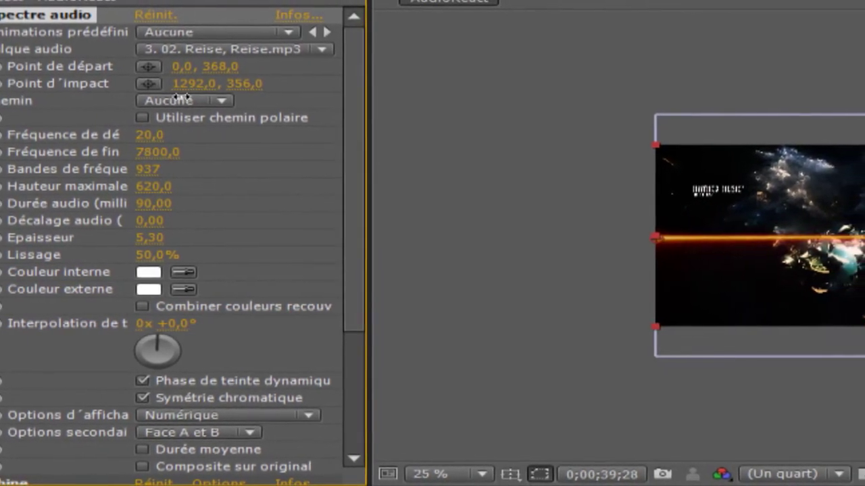
pyautogui.moveTo(184, 97); pyautogui.dragTo(139, 150)
pyautogui.click(151, 151)
pyautogui.write('1200')
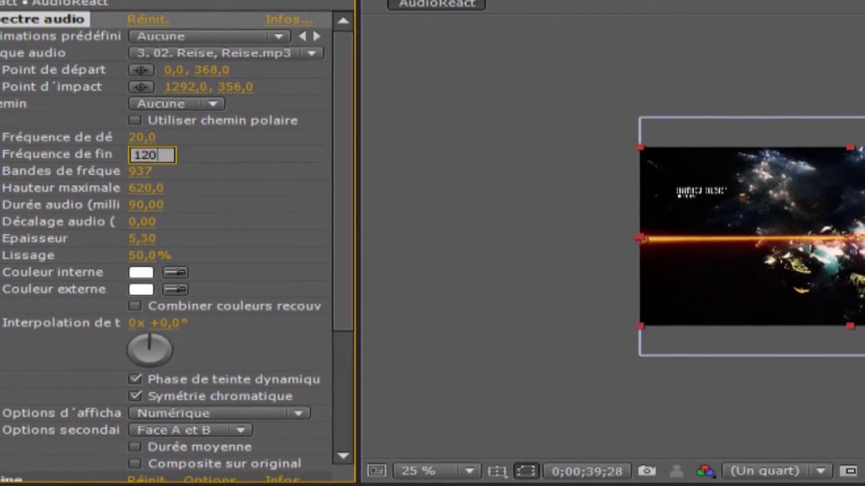
pyautogui.press('Return')
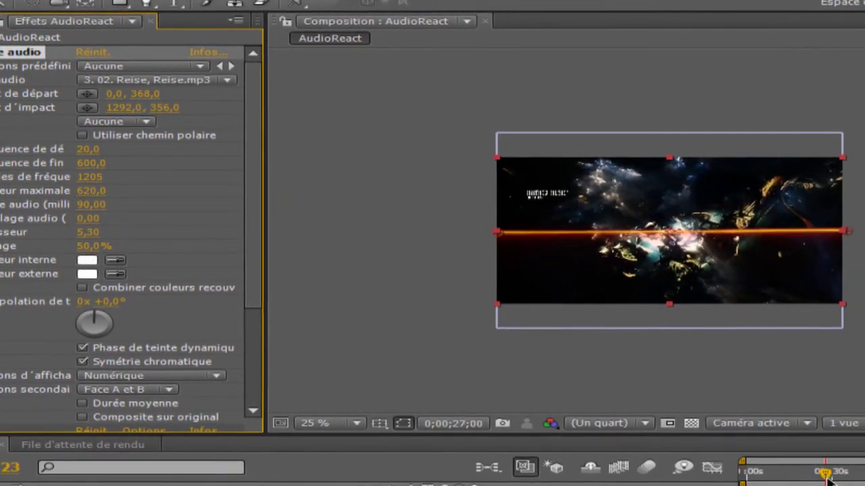
# Scrub ahead to about 0;00;52;03 to check the beam, then collapse the Spectre audio settings
pyautogui.moveTo(838, 481)
pyautogui.mouseDown()
pyautogui.moveTo(790, 453)
pyautogui.moveTo(799, 454)
pyautogui.mouseUp()
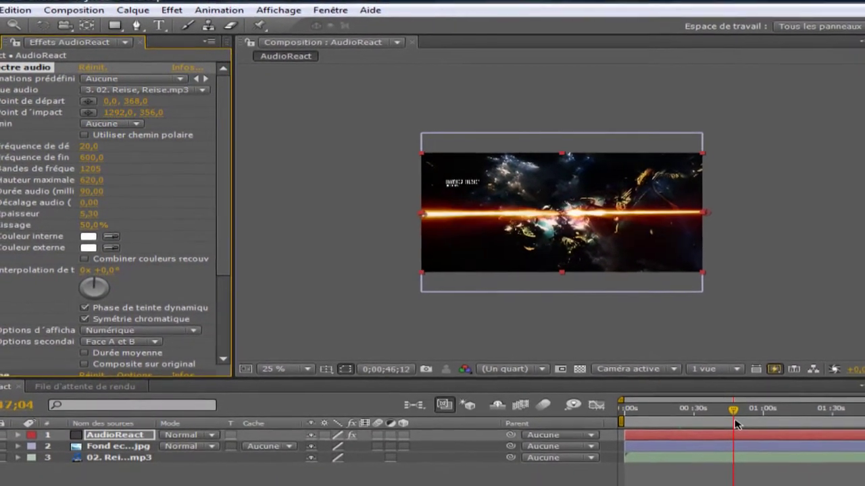
pyautogui.moveTo(737, 424); pyautogui.dragTo(693, 398)
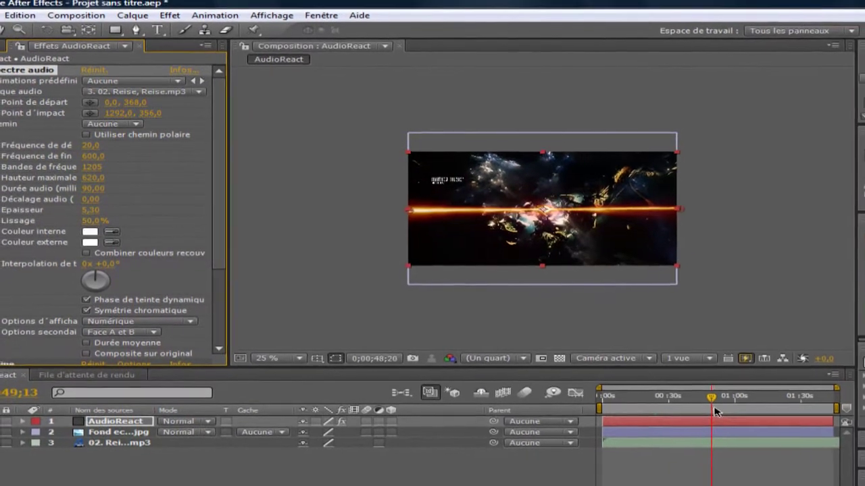
pyautogui.scroll(1, 530, 251)
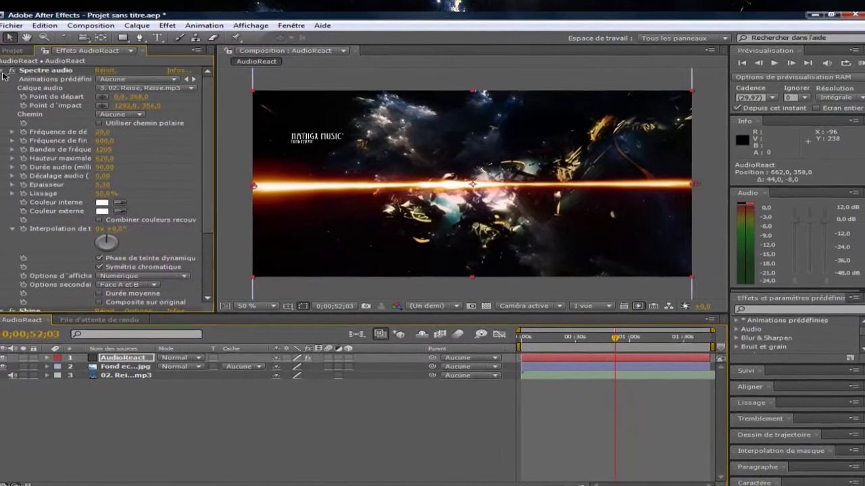
pyautogui.click(4, 71)
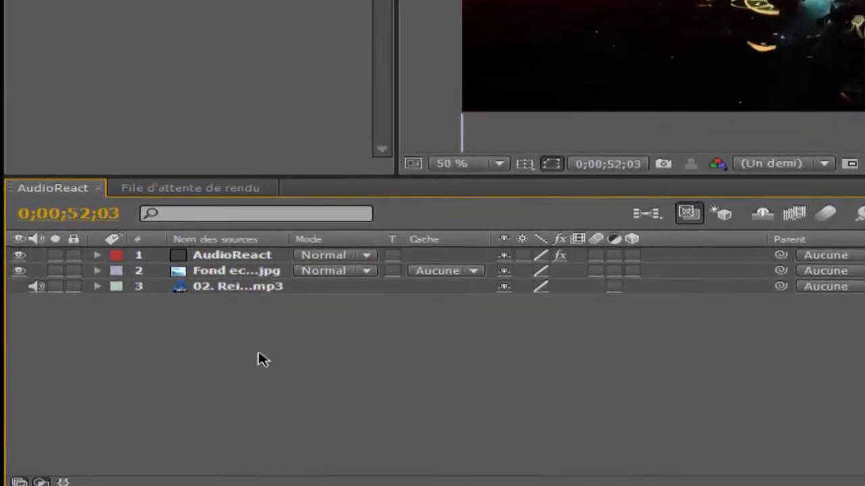
# Create a new empty text layer, Texte 1, via the timeline's Créer > Texte menu
pyautogui.rightClick(203, 331)
pyautogui.moveTo(473, 262)
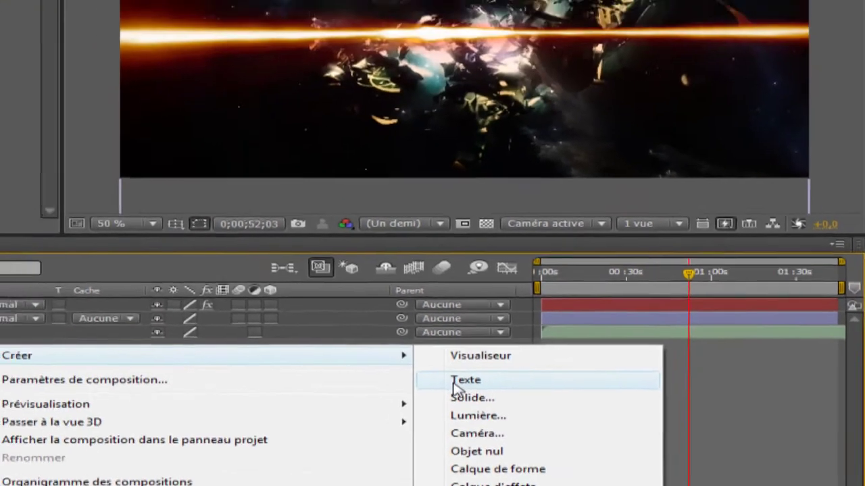
pyautogui.click(465, 380)
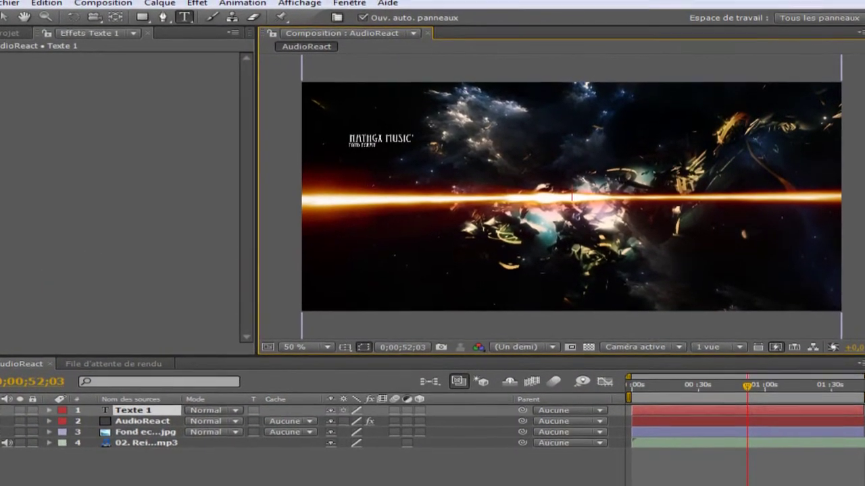
pyautogui.scroll(-2, 569, 200)
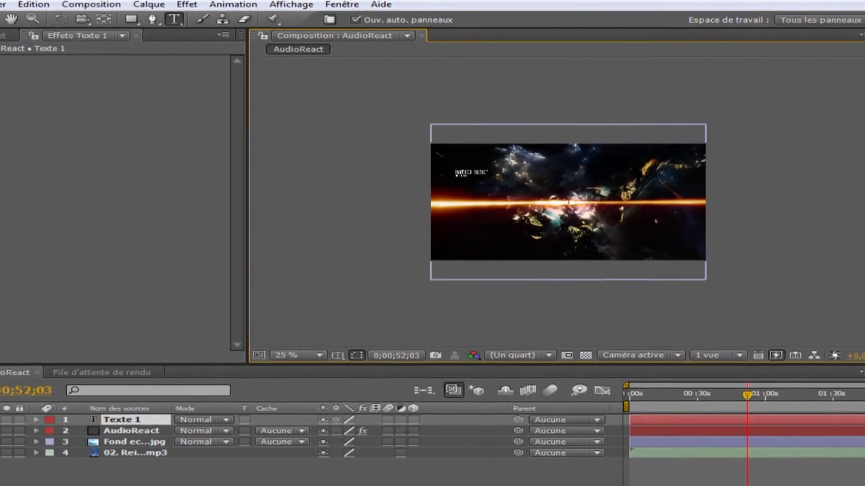
pyautogui.scroll(2, 568, 204)
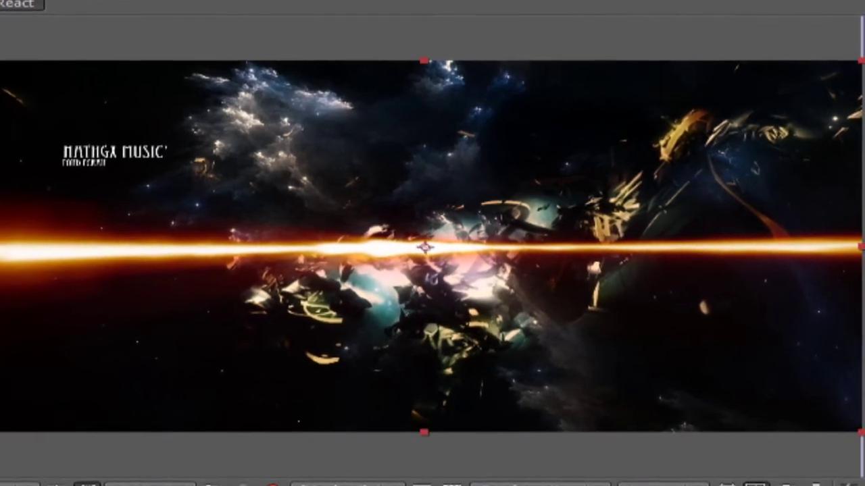
# Type the title 'Reise, Reise' in the viewer and exit text editing
pyautogui.write('R')
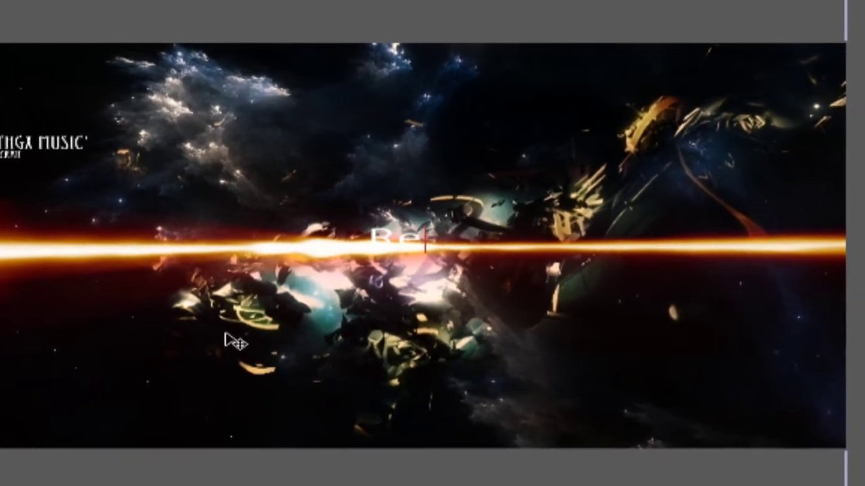
pyautogui.write(' eise')
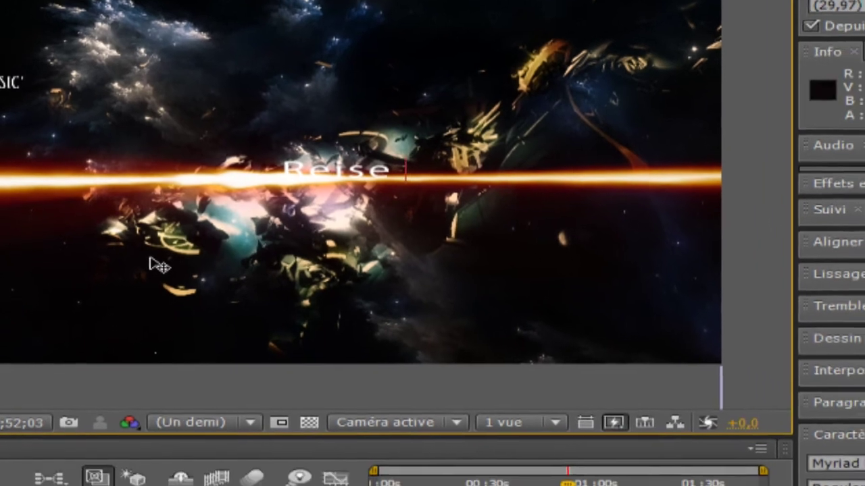
pyautogui.write(', Resise')
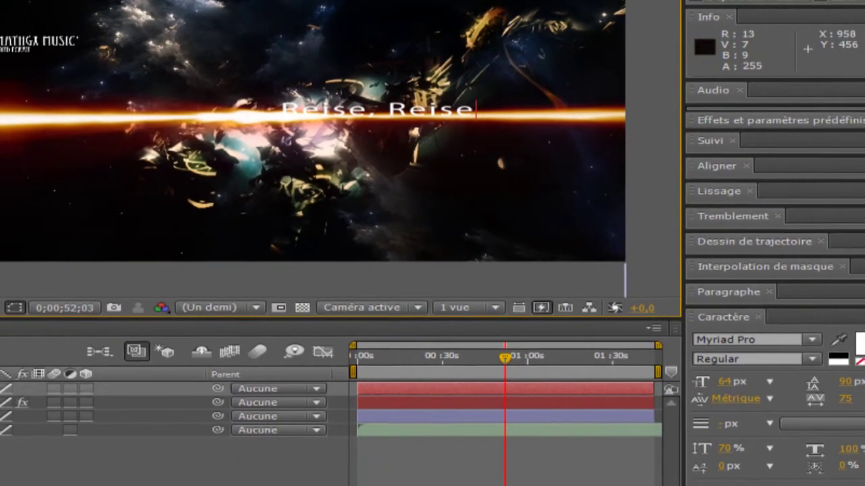
pyautogui.press('Escape')
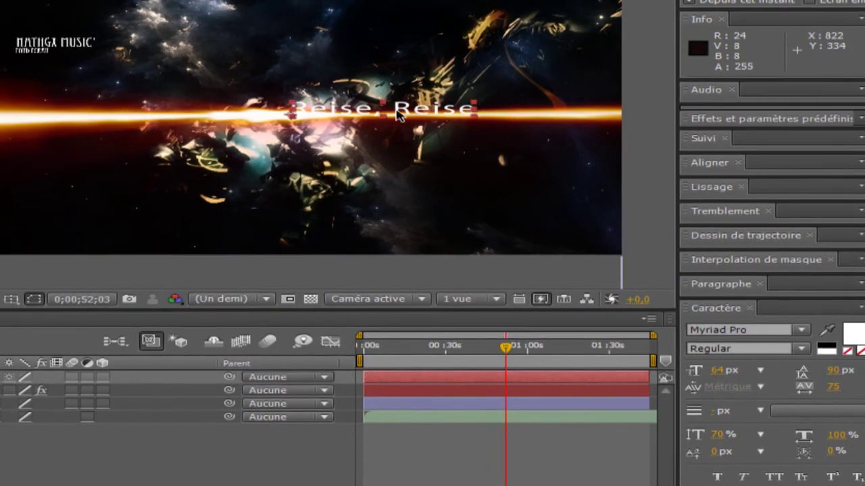
# Shift the title right and try fonts N-Gage, Poplar Std, Sketch Nothing, Vrinda and Kozuka Gothic Pro
pyautogui.moveTo(294, 119); pyautogui.dragTo(416, 108)
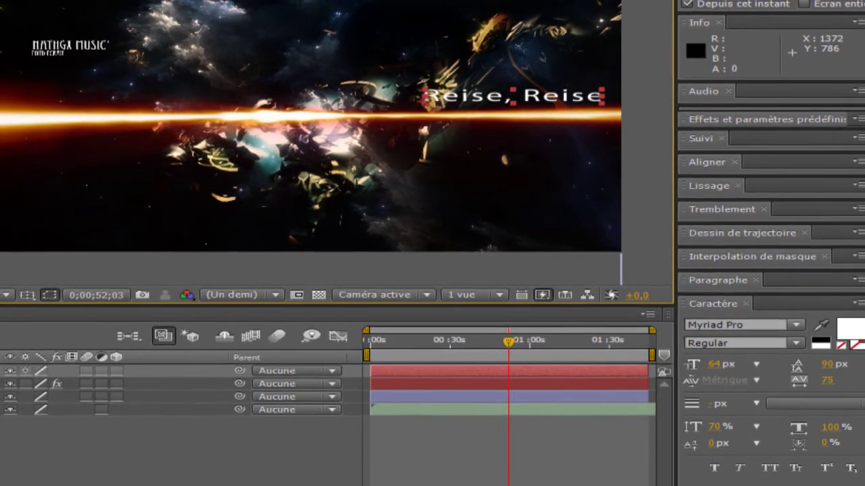
pyautogui.click(797, 325)
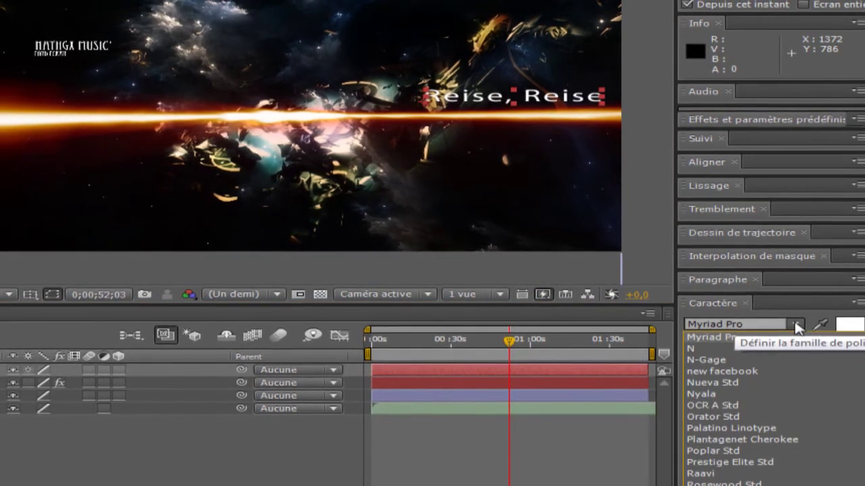
pyautogui.click(766, 359)
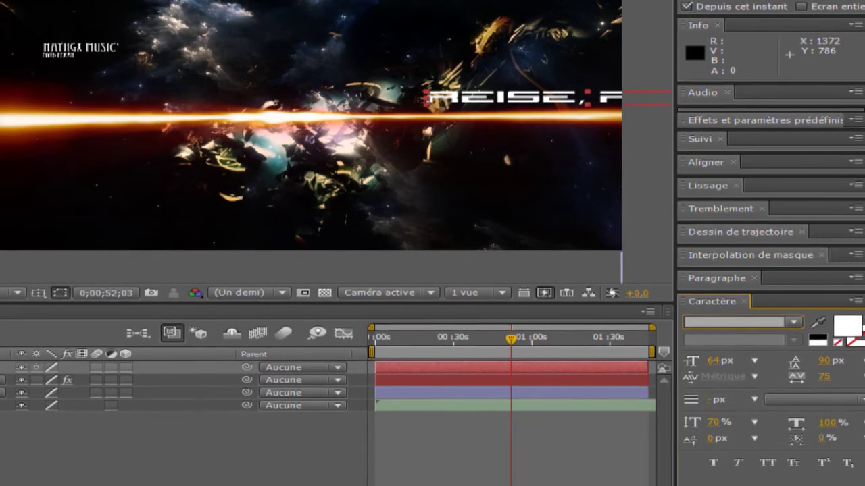
pyautogui.click(795, 322)
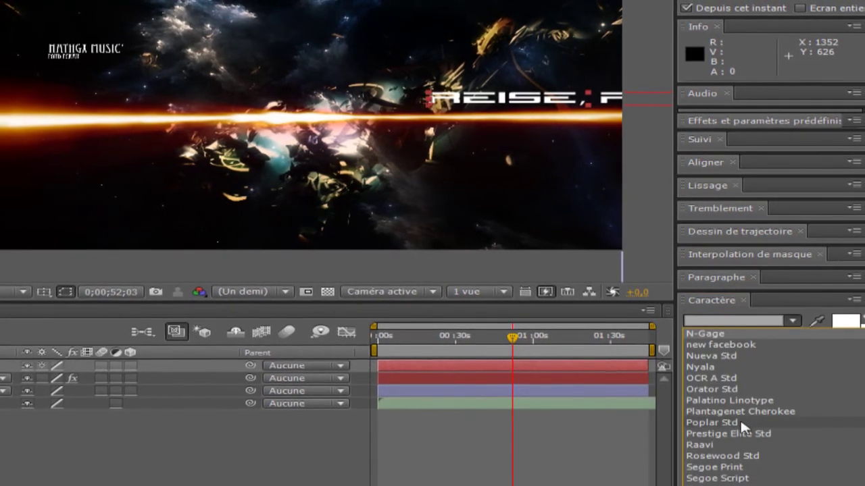
pyautogui.click(741, 422)
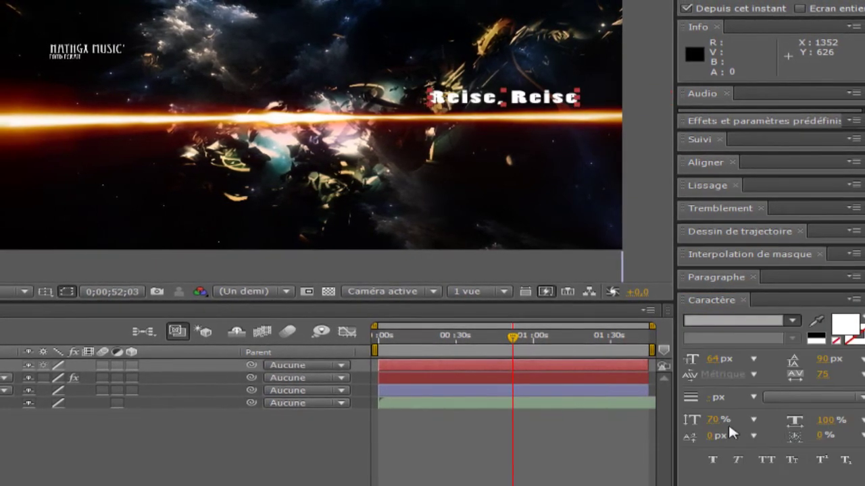
pyautogui.click(793, 322)
pyautogui.click(753, 431)
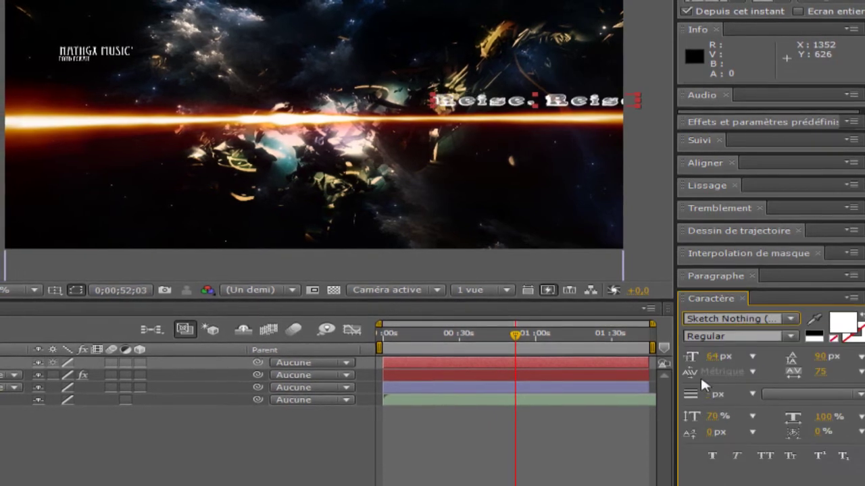
pyautogui.click(790, 319)
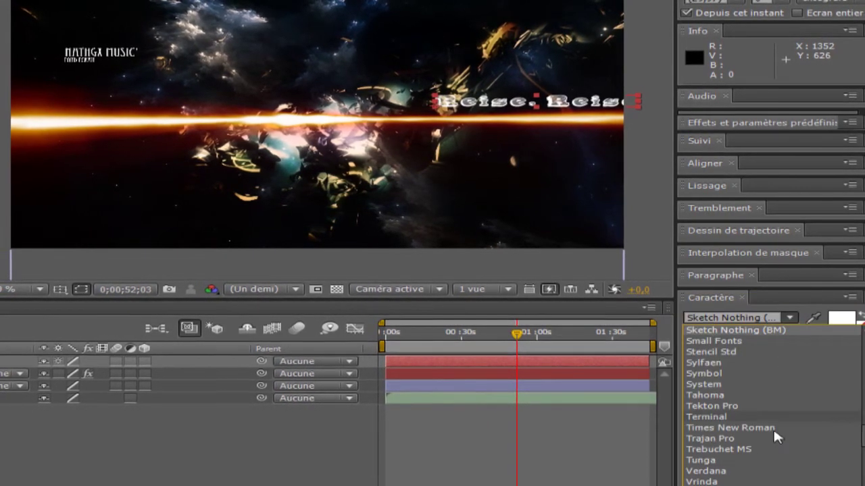
pyautogui.click(777, 481)
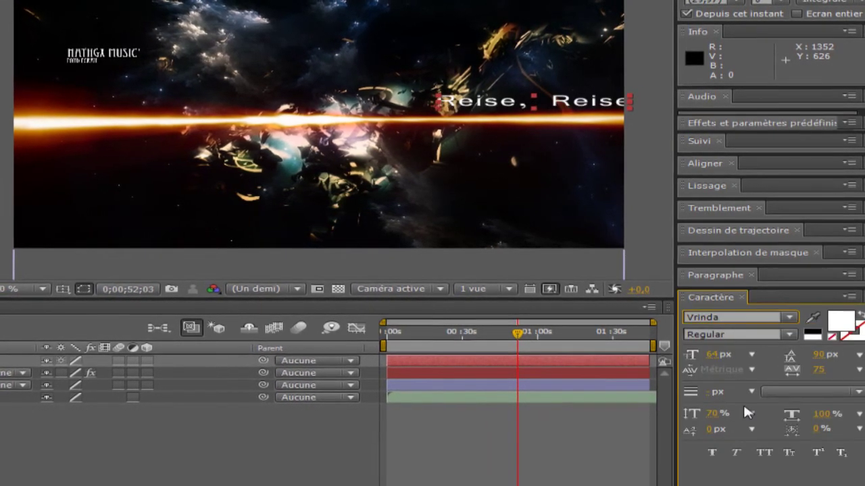
pyautogui.click(789, 318)
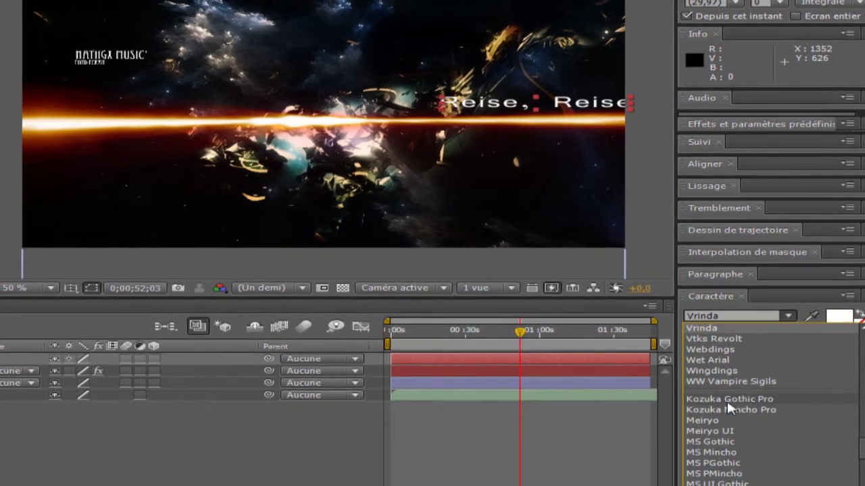
pyautogui.click(730, 400)
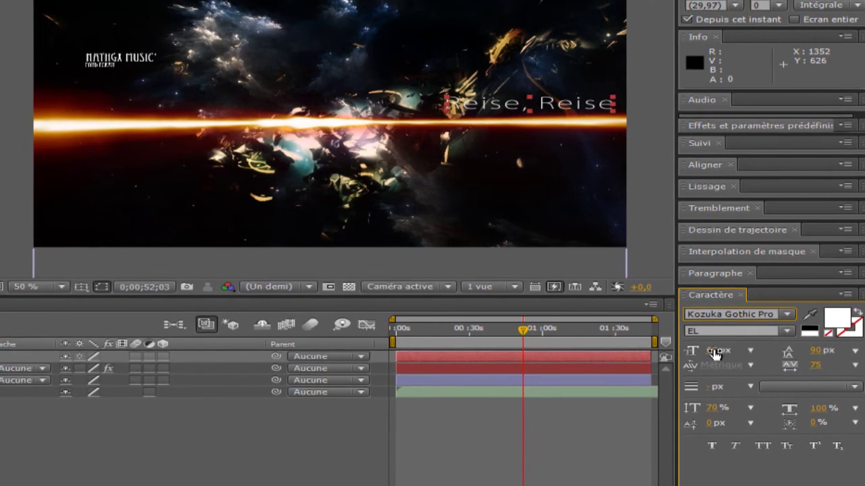
# Set the title's font size to 41 px
pyautogui.click(715, 354)
pyautogui.write('41')
pyautogui.press('Return')
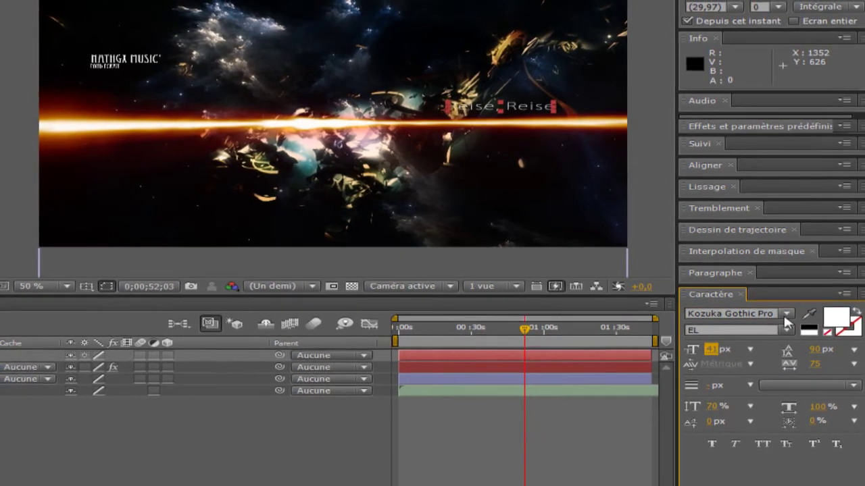
# Try Verdana and Trajan Pro, then settle on Tekton Pro Bold Condensed for the title
pyautogui.click(786, 315)
pyautogui.scroll(3, 733, 392)
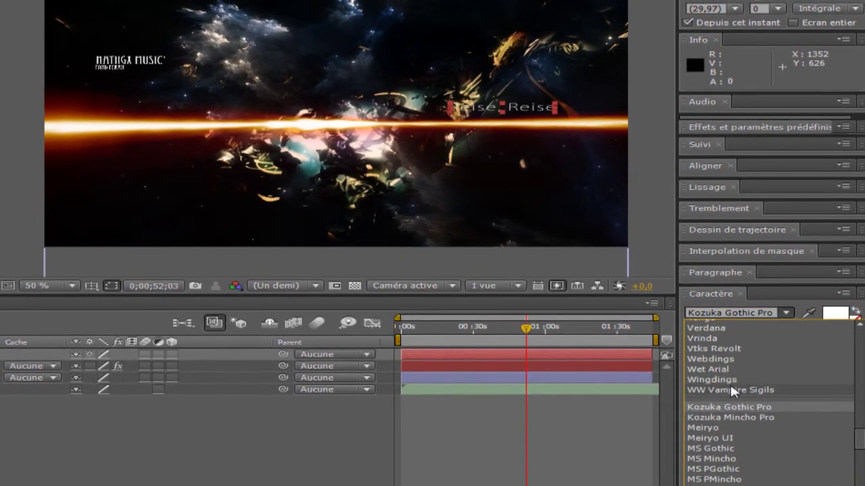
pyautogui.scroll(2, 733, 392)
pyautogui.press('Escape')
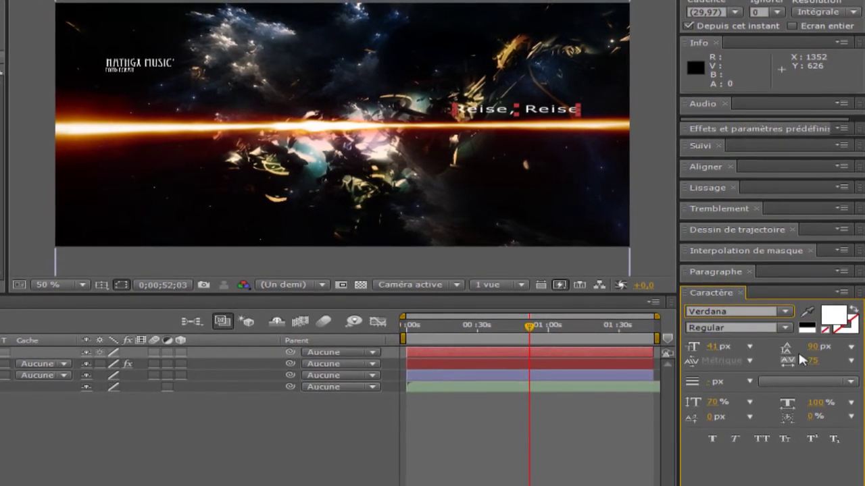
pyautogui.click(777, 313)
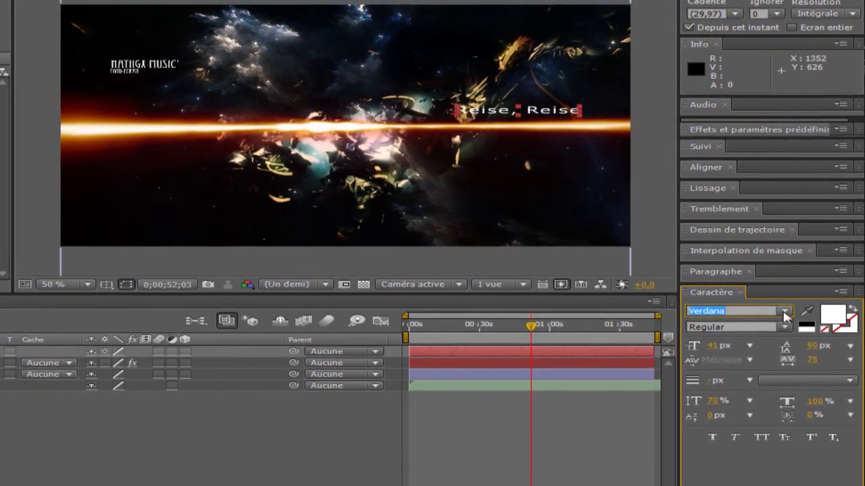
pyautogui.click(784, 311)
pyautogui.scroll(3, 758, 344)
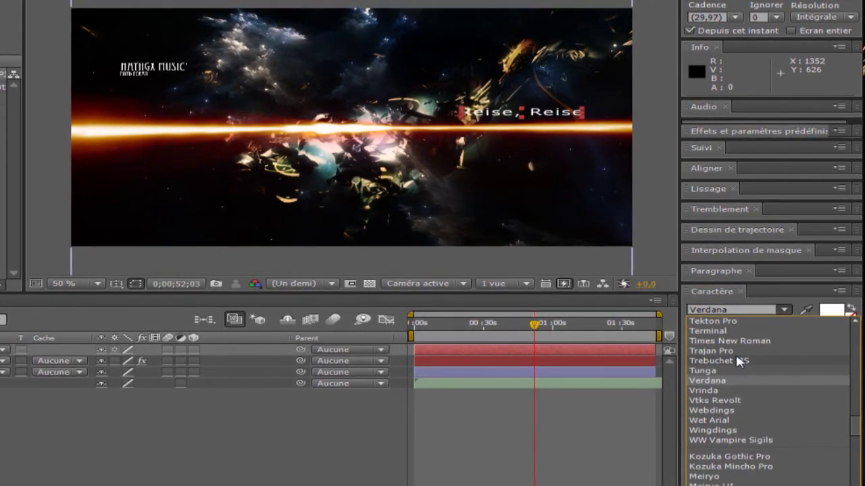
pyautogui.click(735, 351)
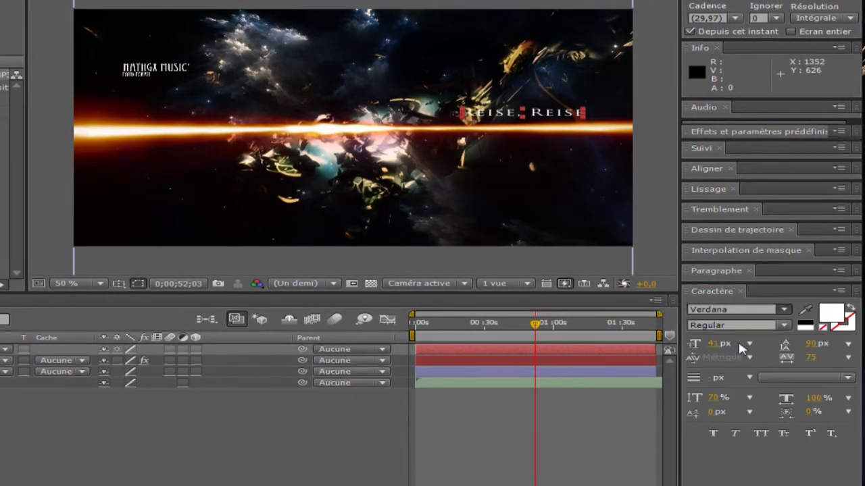
pyautogui.click(782, 309)
pyautogui.scroll(1, 750, 338)
pyautogui.click(726, 330)
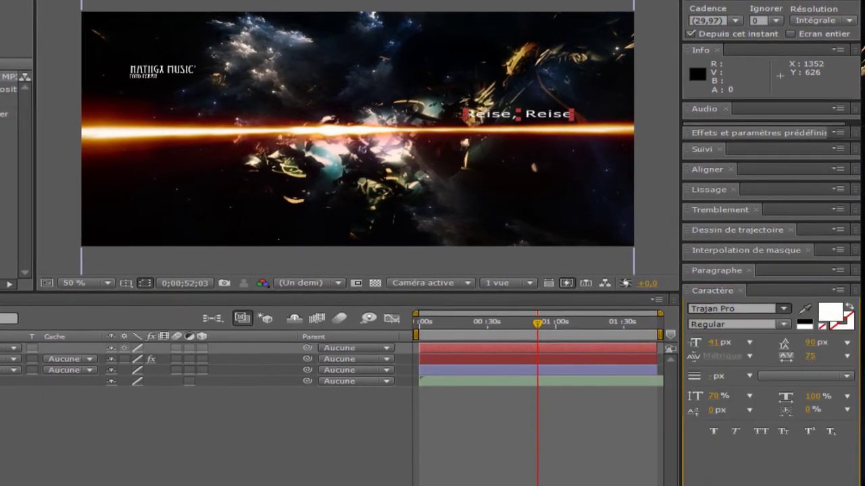
pyautogui.click(781, 310)
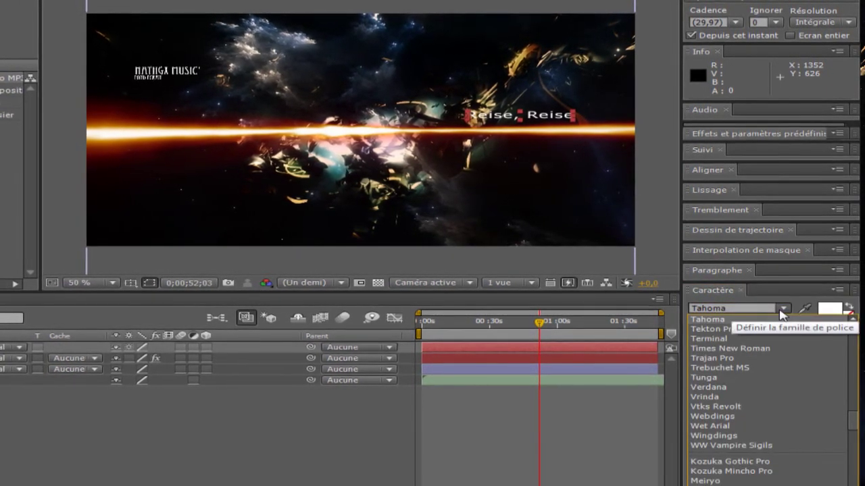
pyautogui.click(708, 329)
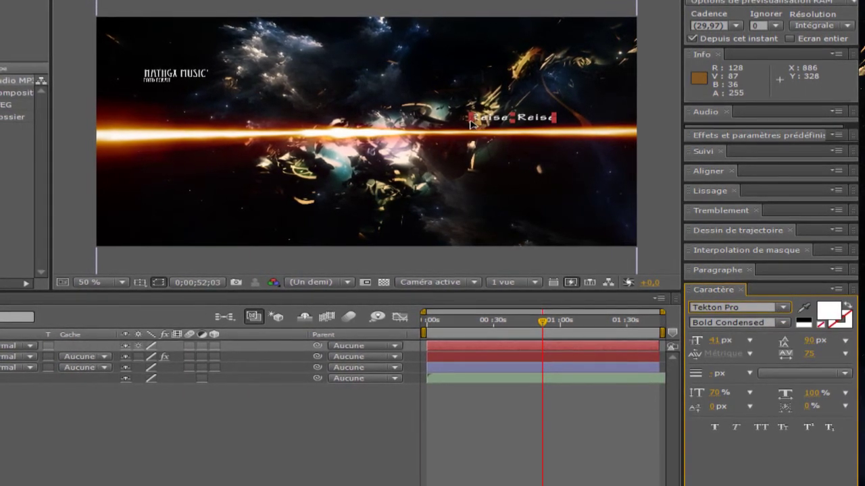
# Position Reise, Reise toward the beam's right end, just above the orange line
pyautogui.moveTo(471, 123); pyautogui.dragTo(516, 129)
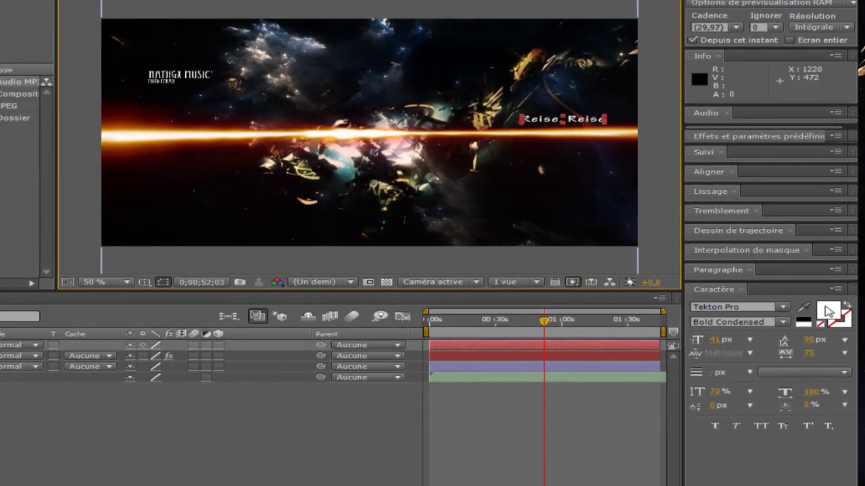
pyautogui.click(830, 310)
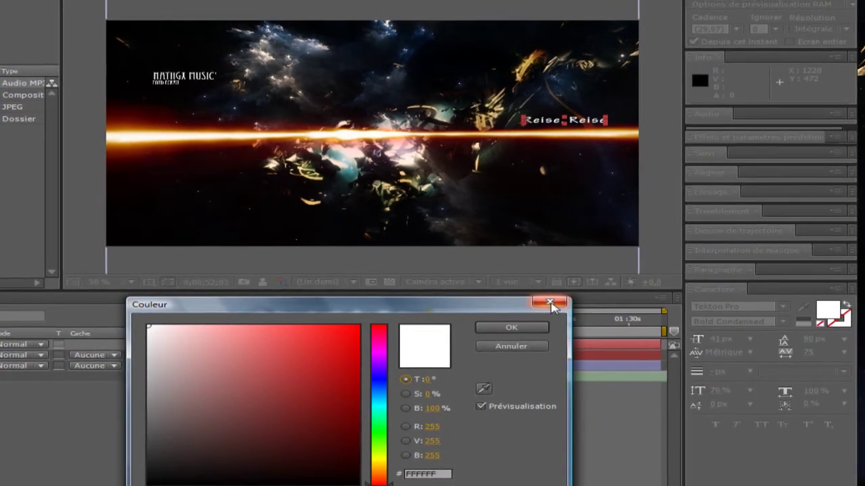
pyautogui.click(550, 302)
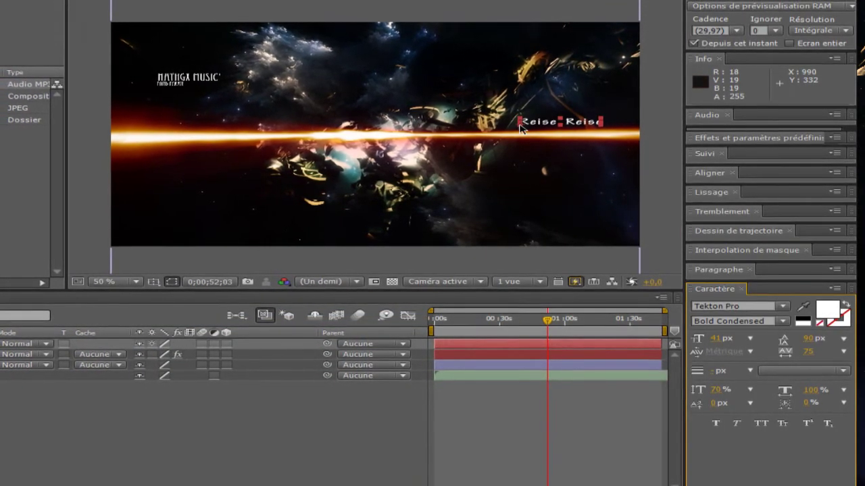
pyautogui.moveTo(518, 133); pyautogui.dragTo(511, 135)
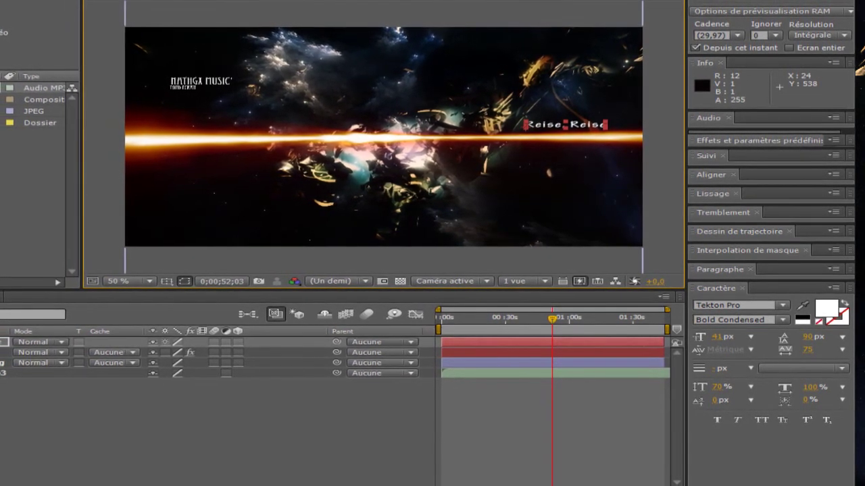
# Create a new text layer and type 'Rammstein'
pyautogui.rightClick(40, 402)
pyautogui.moveTo(41, 381)
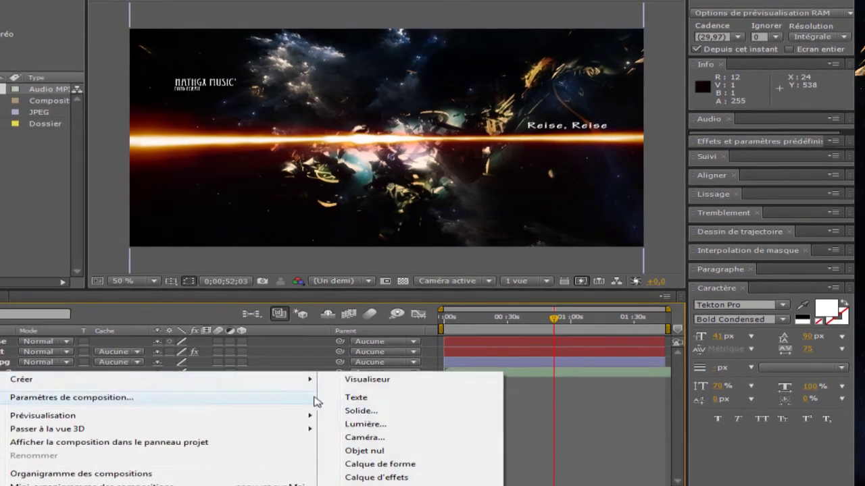
pyautogui.click(357, 398)
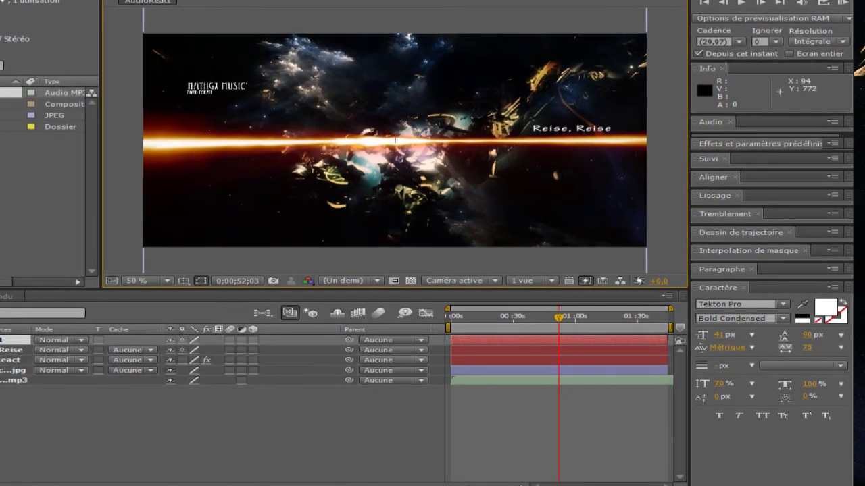
pyautogui.moveTo(539, 485)
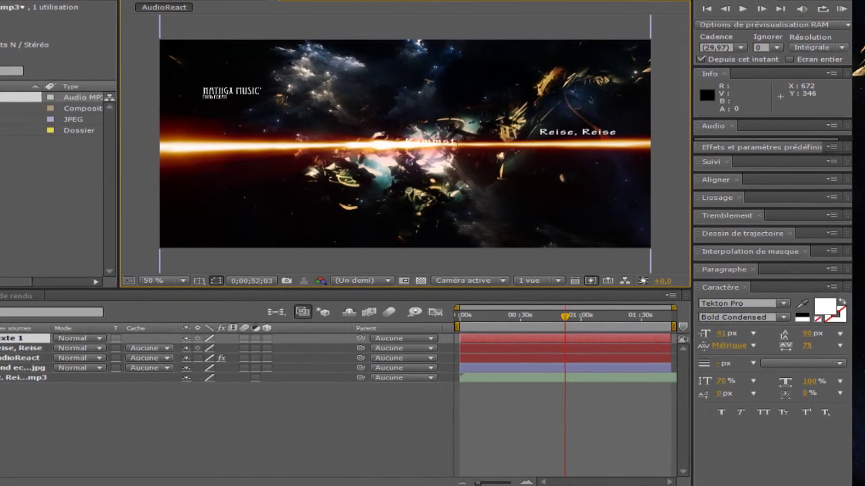
pyautogui.write('Rammstein')
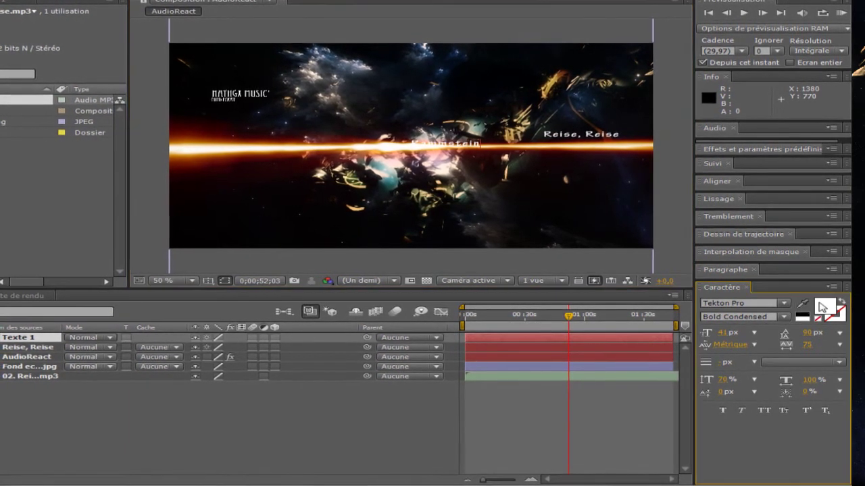
# Give the Rammstein text a pure red fill and finish editing it
pyautogui.click(825, 307)
pyautogui.click(394, 334)
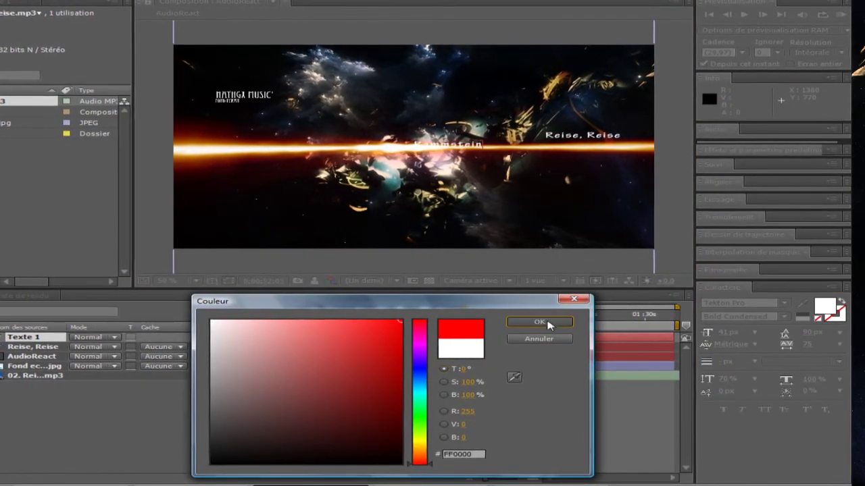
pyautogui.click(539, 322)
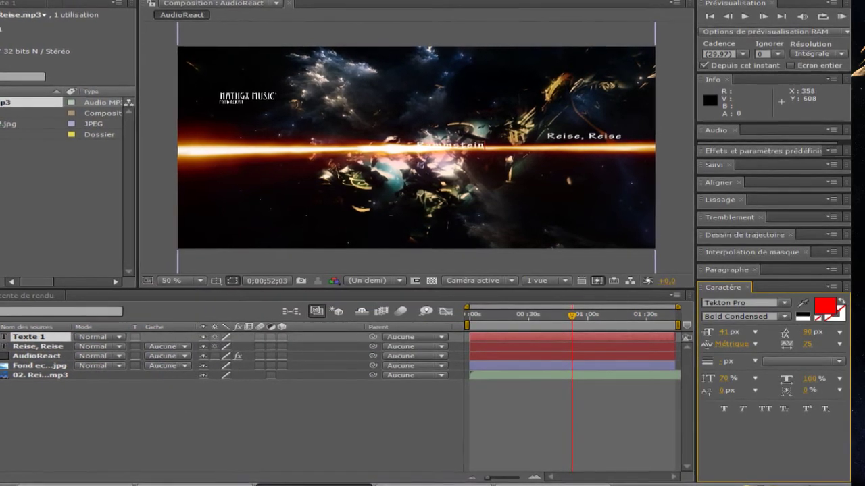
pyautogui.doubleClick(417, 148)
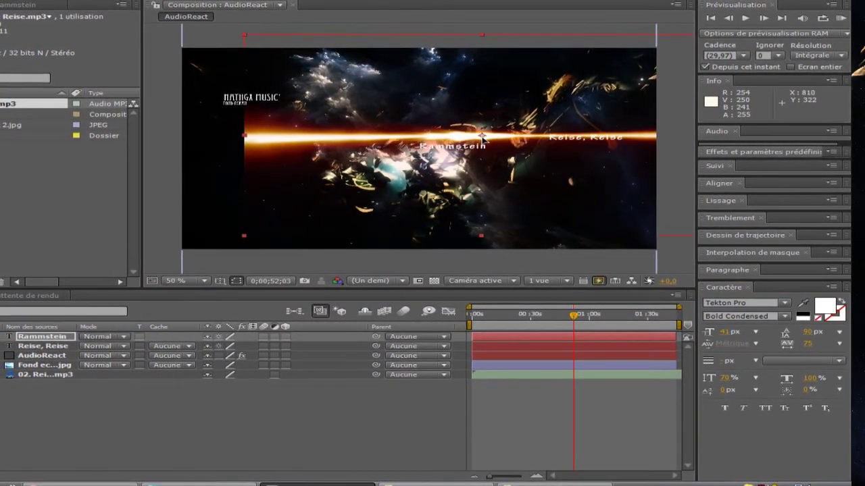
pyautogui.click(472, 152)
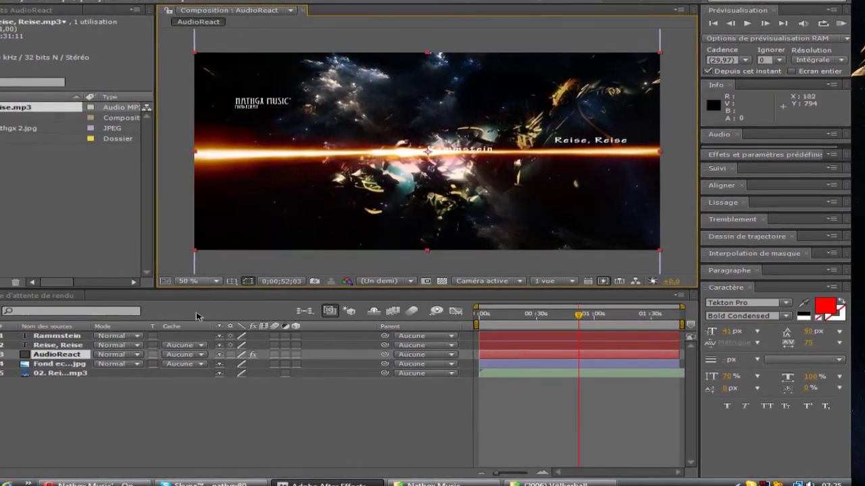
# Enlarge Rammstein to 62 px, colour it red FF0000, and deselect the layer
pyautogui.hotkey('ctrl', 'Up')
pyautogui.hotkey('ctrl', 'Up')
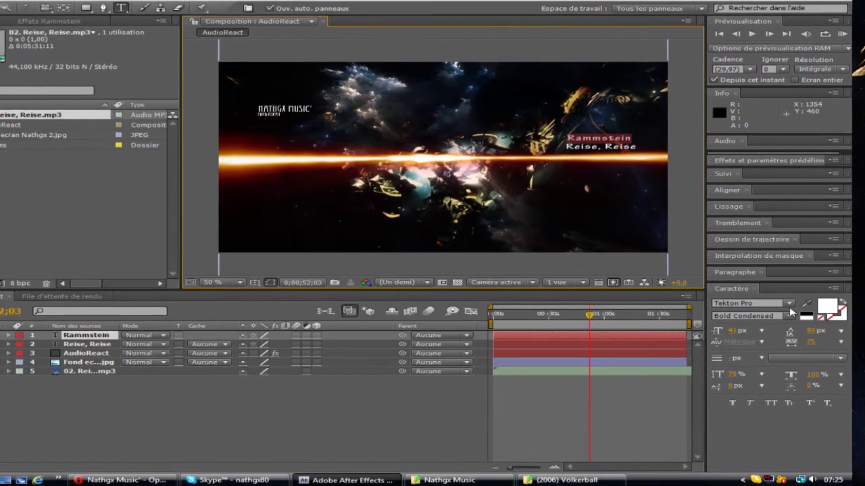
pyautogui.moveTo(729, 331); pyautogui.dragTo(734, 328)
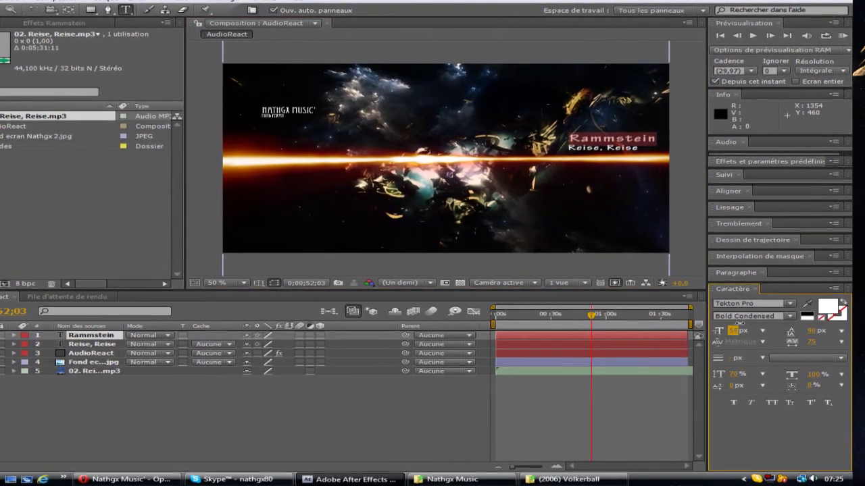
pyautogui.click(827, 306)
pyautogui.click(436, 321)
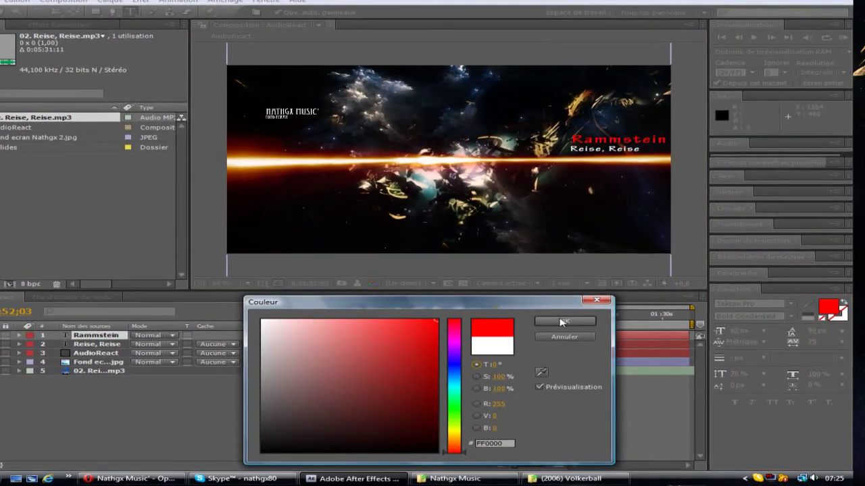
pyautogui.click(561, 322)
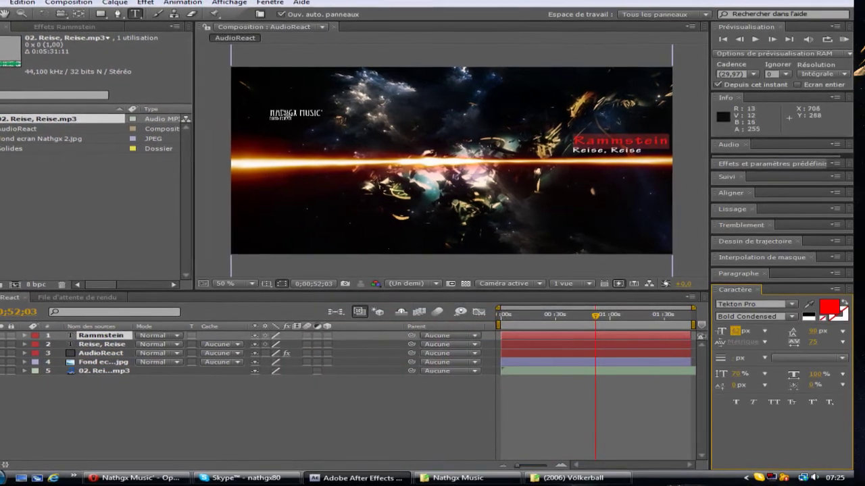
pyautogui.click(572, 148)
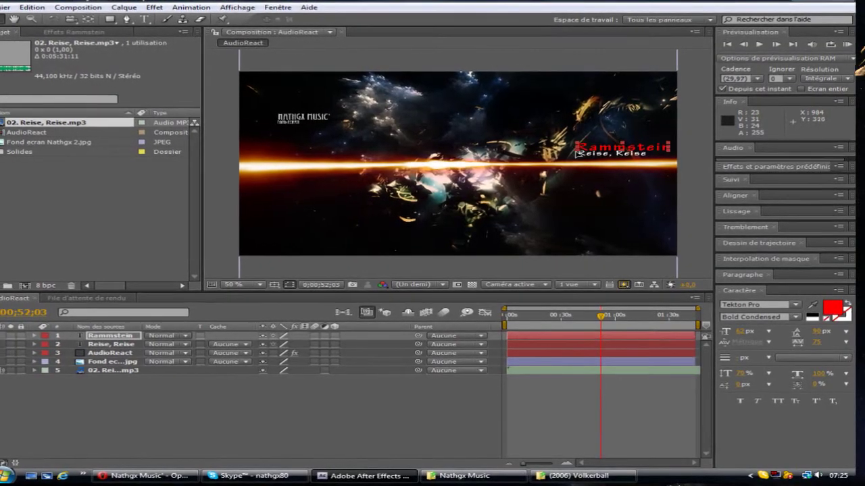
pyautogui.click(242, 192)
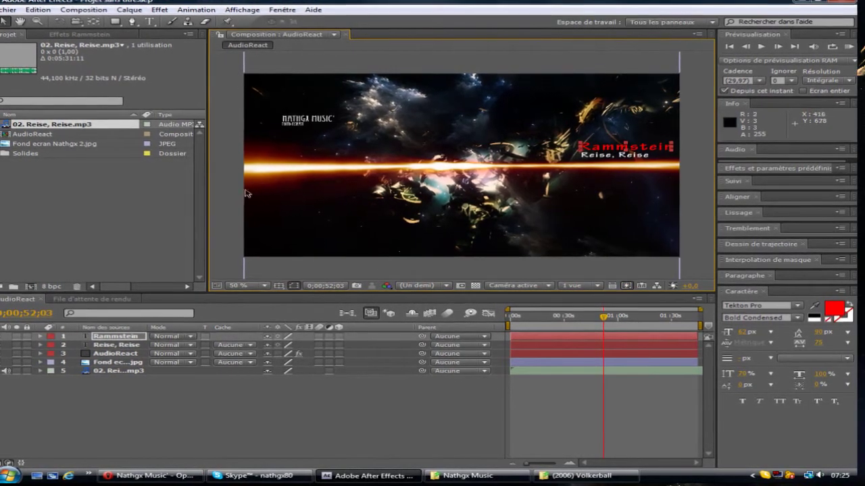
pyautogui.click(151, 383)
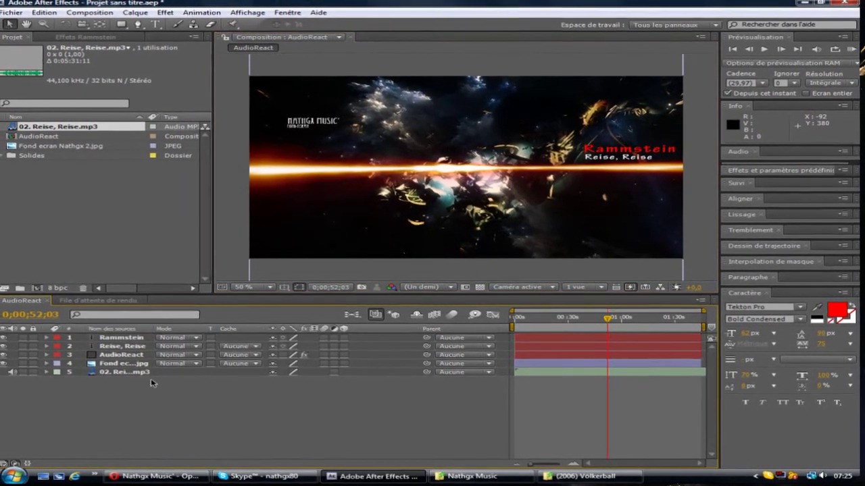
# Set the preview resolution to Un tiers (one third) in the Prévisualisation panel
pyautogui.scroll(-2, 392, 221)
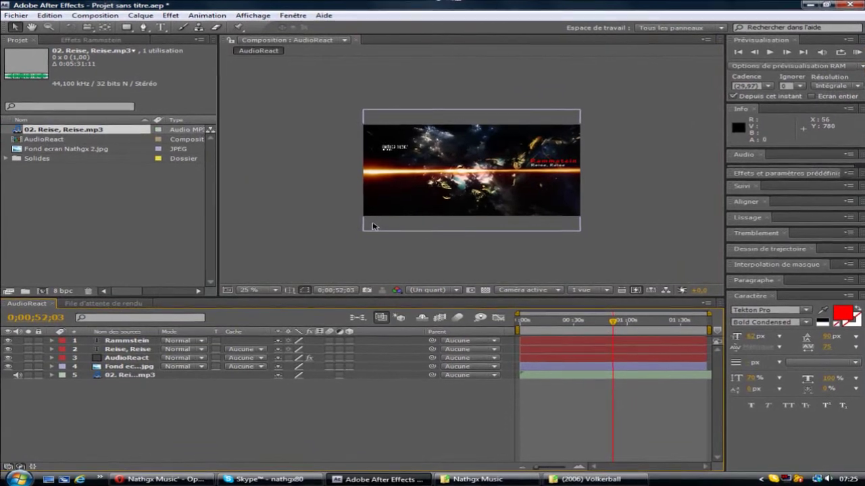
pyautogui.scroll(2, 373, 226)
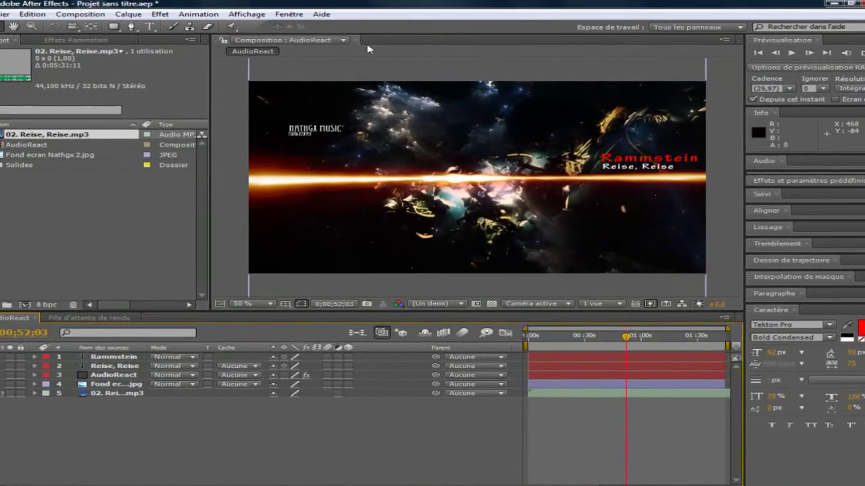
pyautogui.scroll(-2, 473, 203)
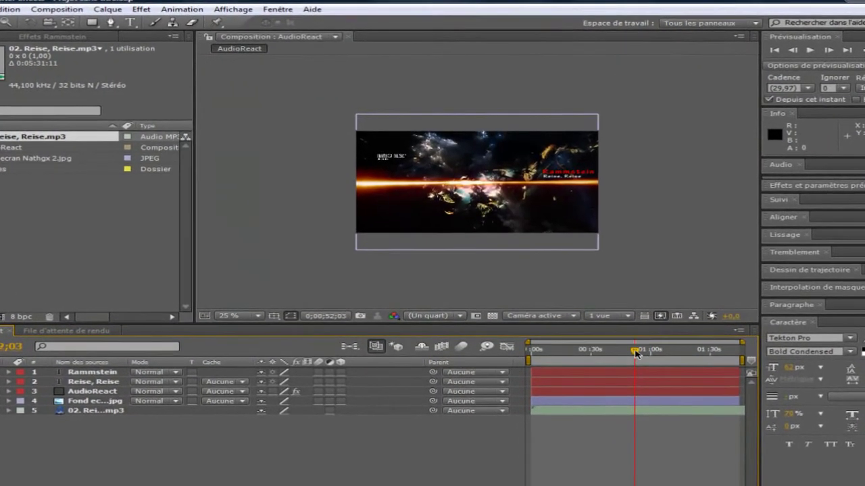
pyautogui.click(859, 87)
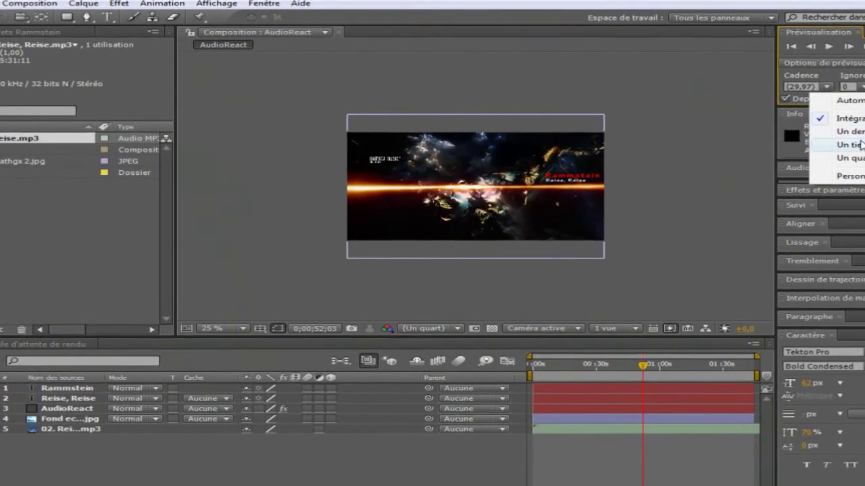
pyautogui.click(861, 143)
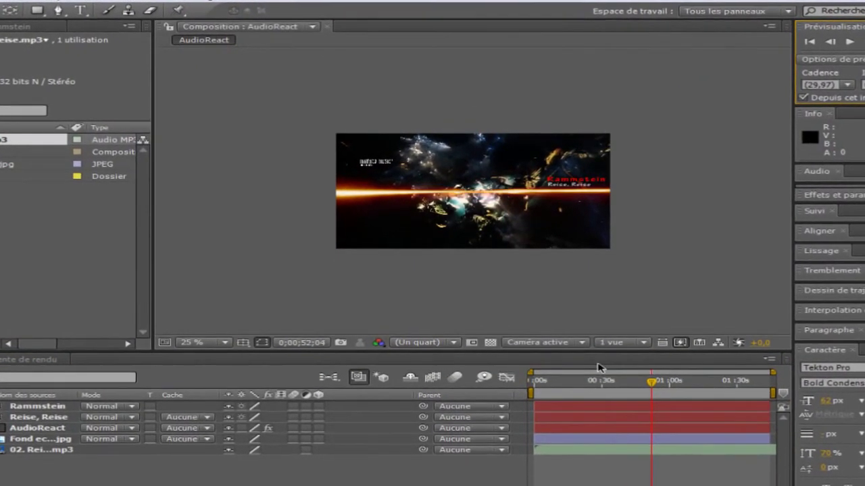